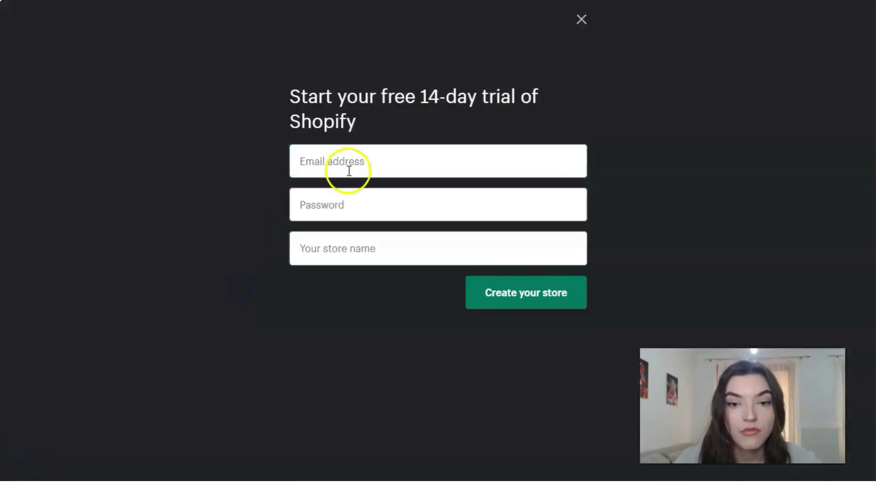
# Step: Sign up with a saved e-mail suggestion and the store name magicplantsstore, then create the store
pyautogui.click(352, 161)
pyautogui.click(341, 195)
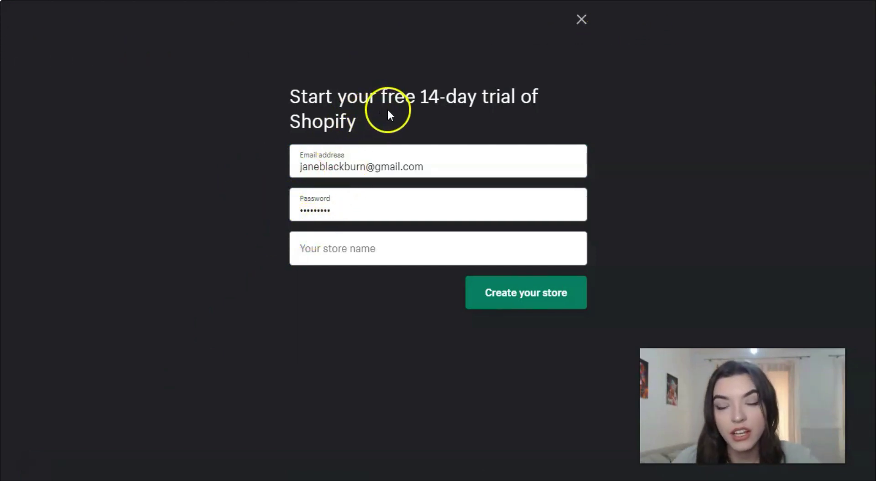
pyautogui.click(332, 248)
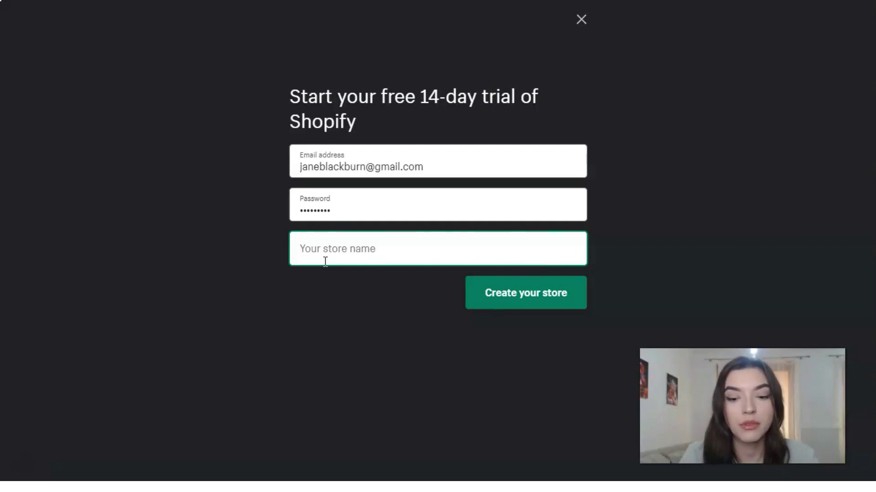
pyautogui.write('magicpl')
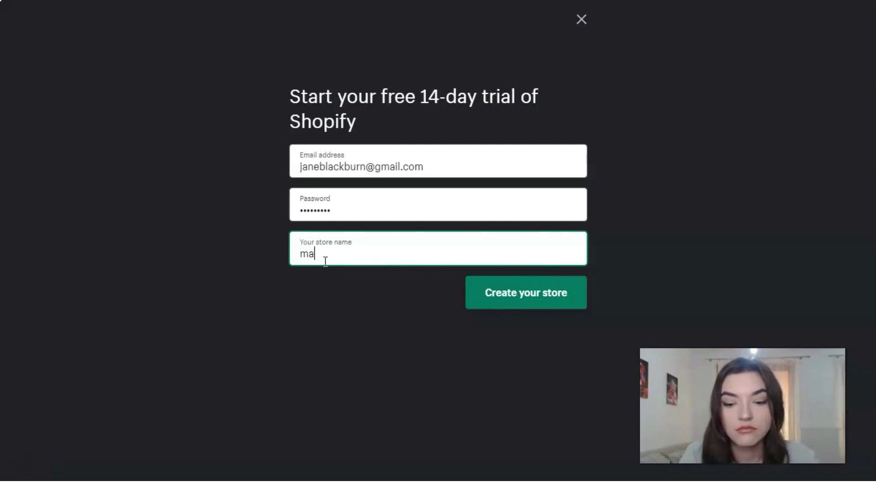
pyautogui.write('ants')
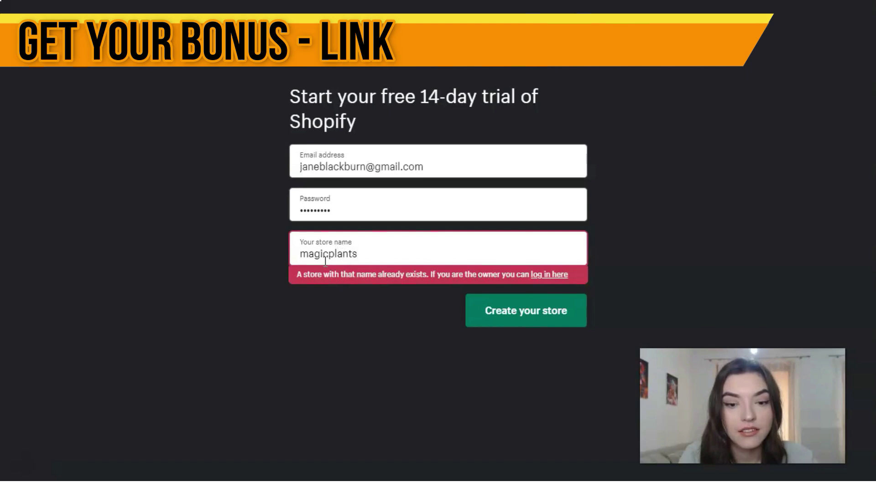
pyautogui.write('store')
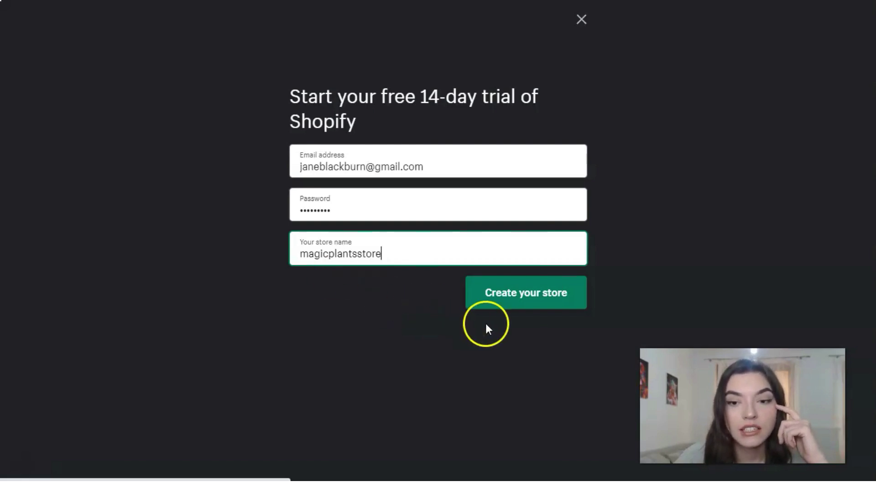
pyautogui.click(520, 294)
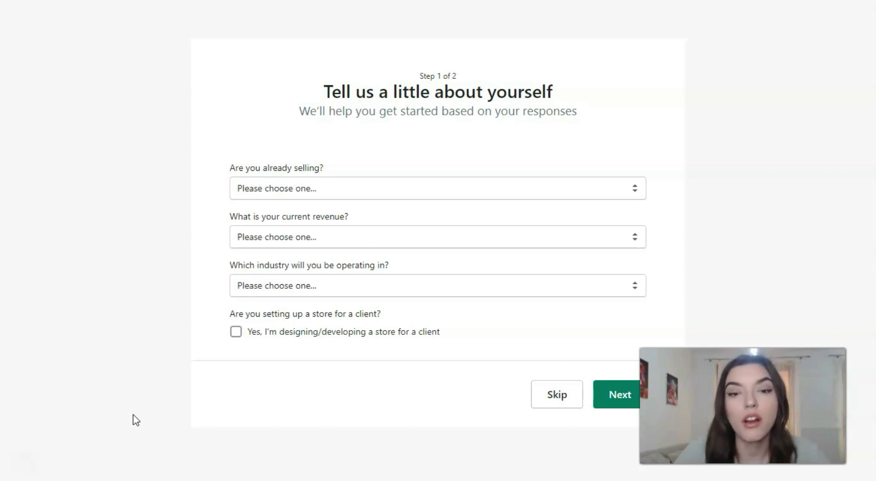
# Step: Answer the questionnaire: just playing around, logo help, industry Other, building for a client
pyautogui.click(553, 189)
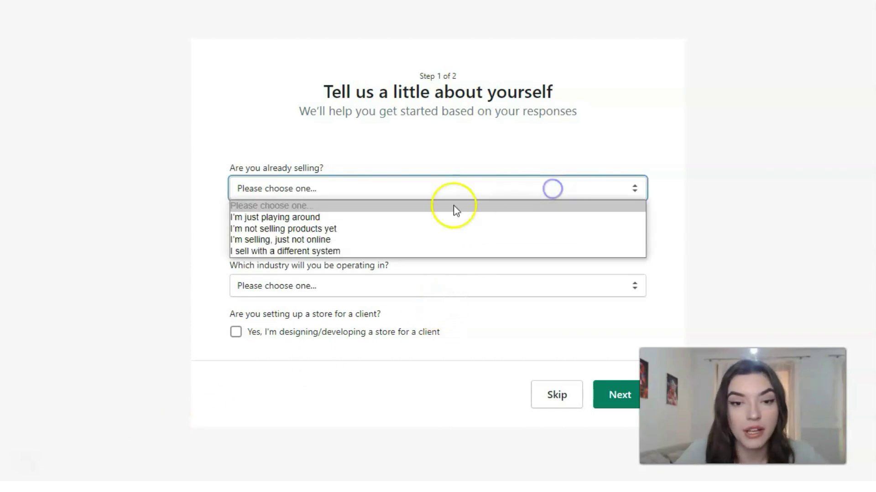
pyautogui.click(388, 218)
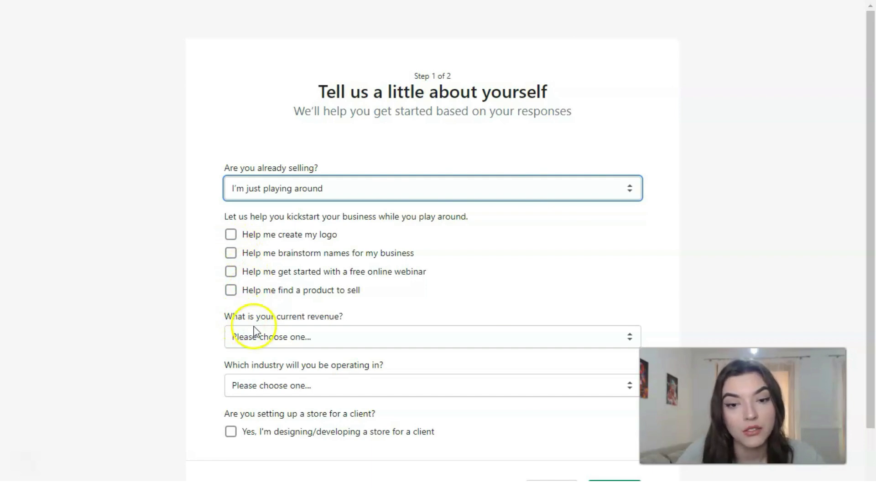
pyautogui.click(247, 235)
pyautogui.scroll(-2, 250, 242)
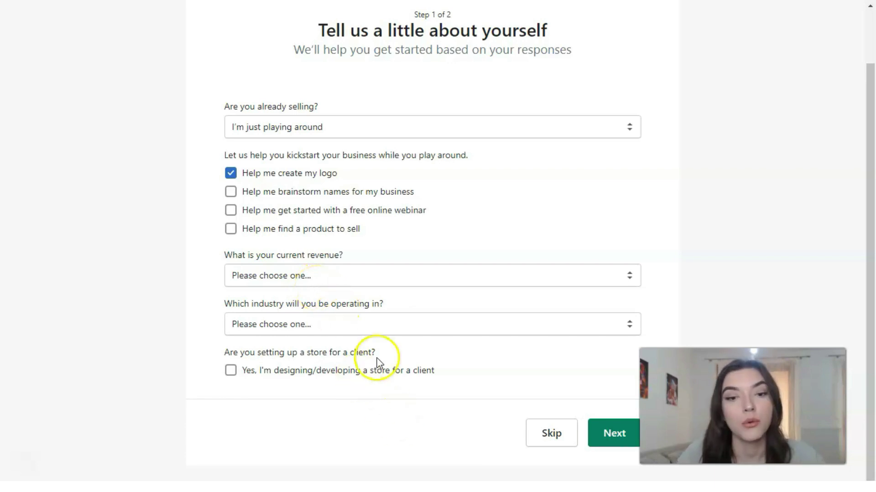
pyautogui.click(350, 326)
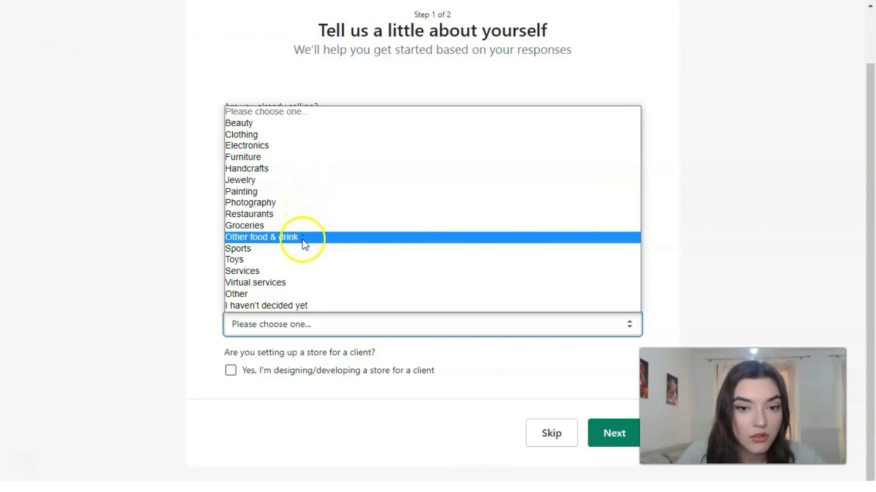
pyautogui.click(272, 294)
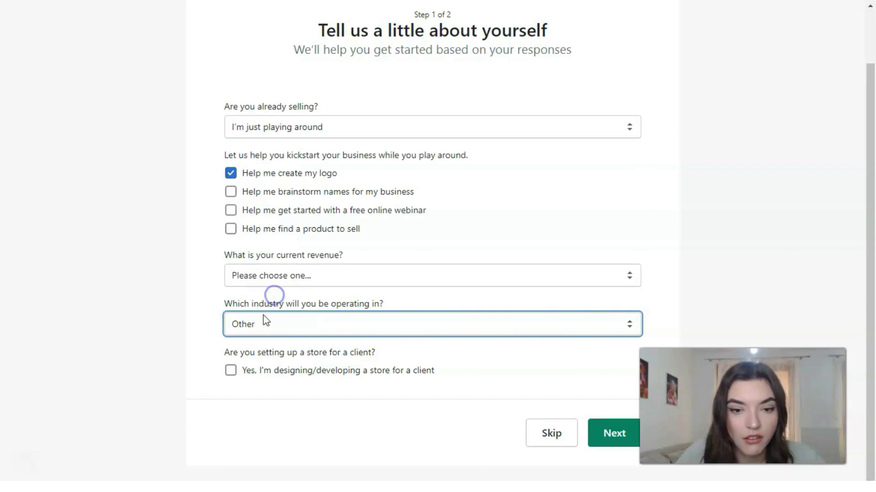
pyautogui.click(242, 376)
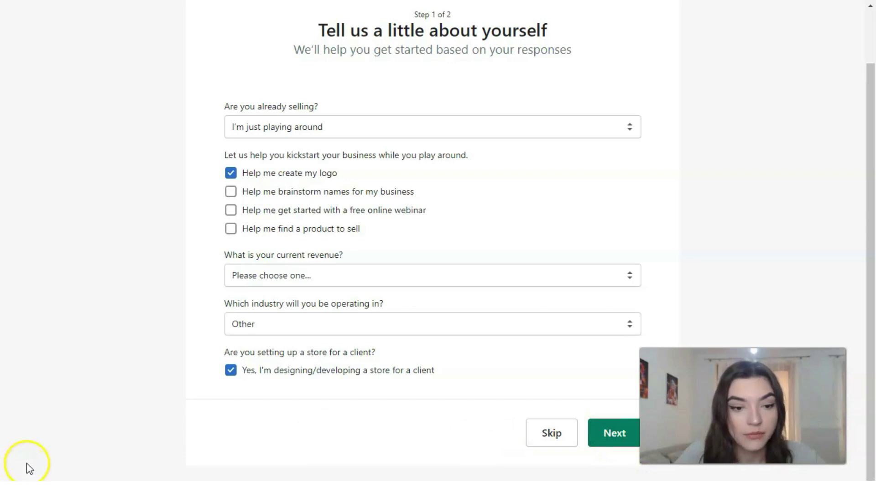
pyautogui.click(614, 433)
pyautogui.scroll(3, 620, 265)
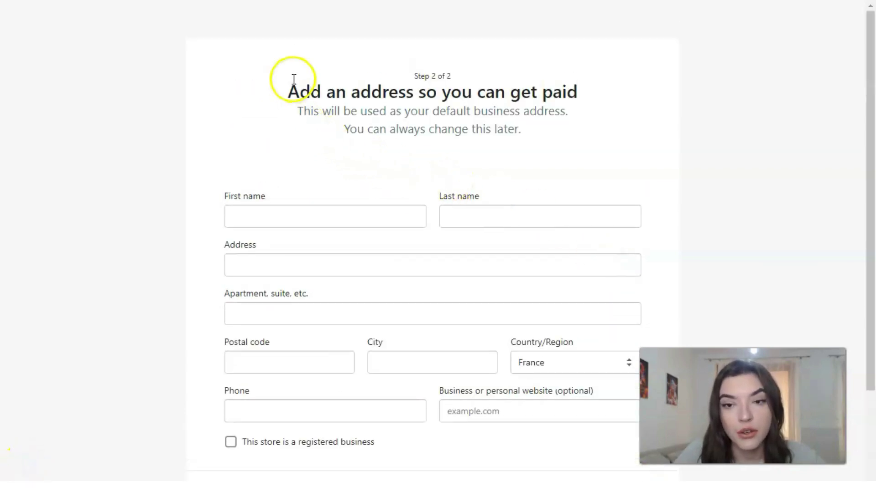
# Step: Scroll through the Step 2 address form on the way to the admin home
pyautogui.scroll(-2, 484, 98)
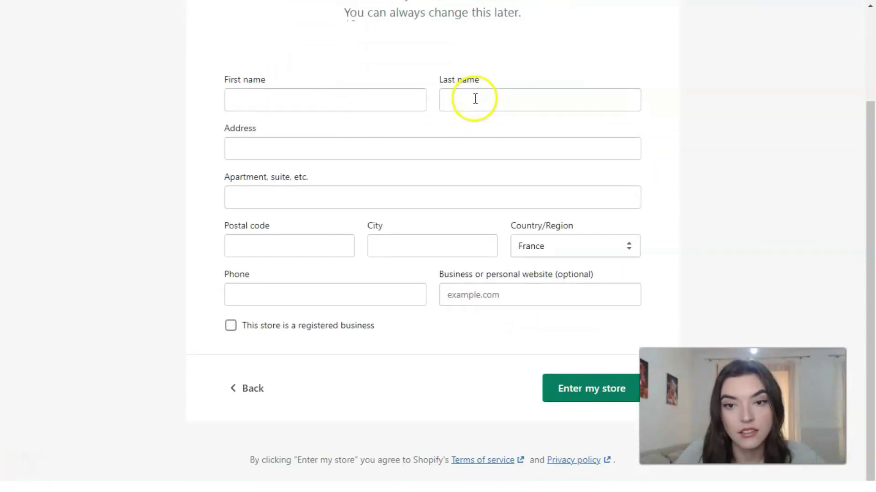
pyautogui.scroll(3, 457, 92)
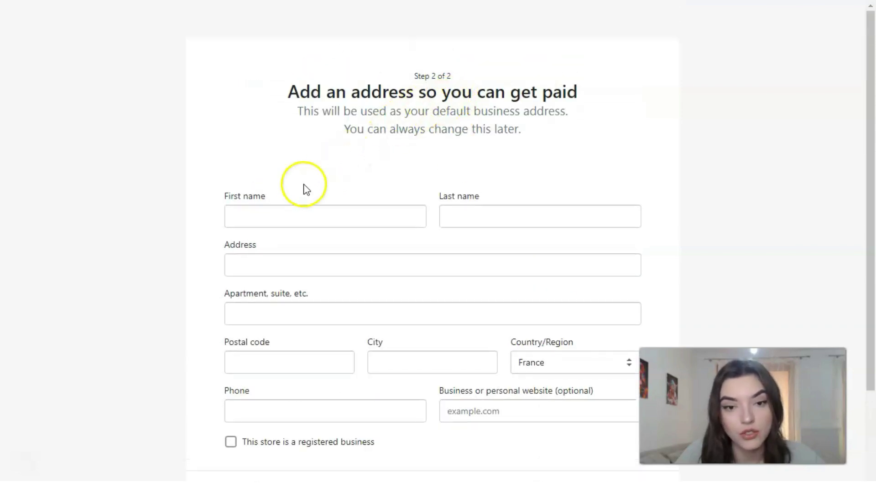
pyautogui.scroll(-2, 303, 189)
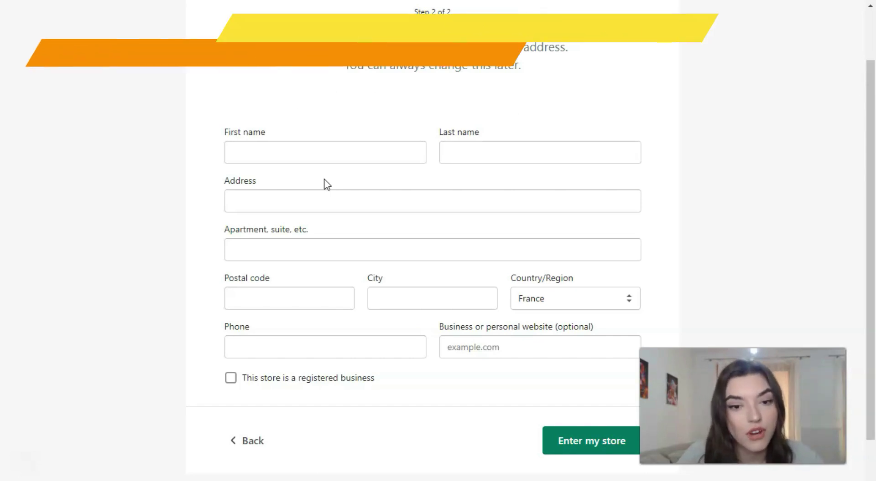
pyautogui.scroll(-1, 388, 190)
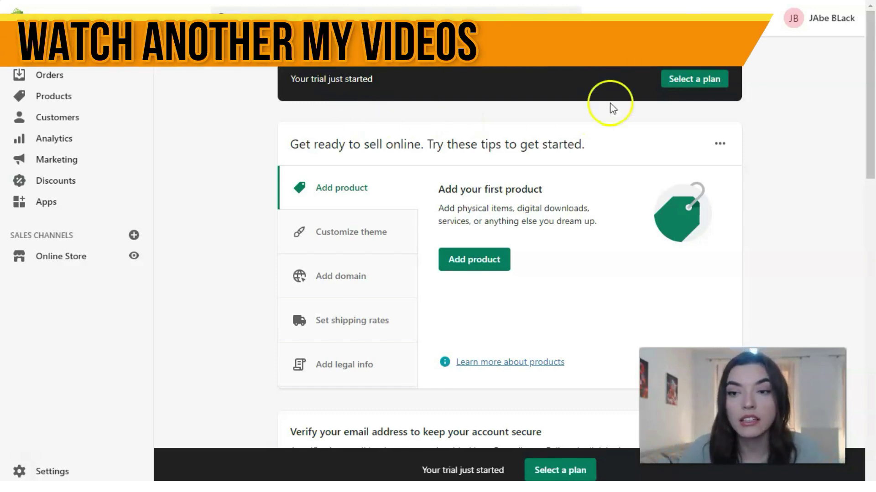
# Step: Compare the Basic ($29), Shopify ($79) and Advanced ($299) monthly plans
pyautogui.click(707, 79)
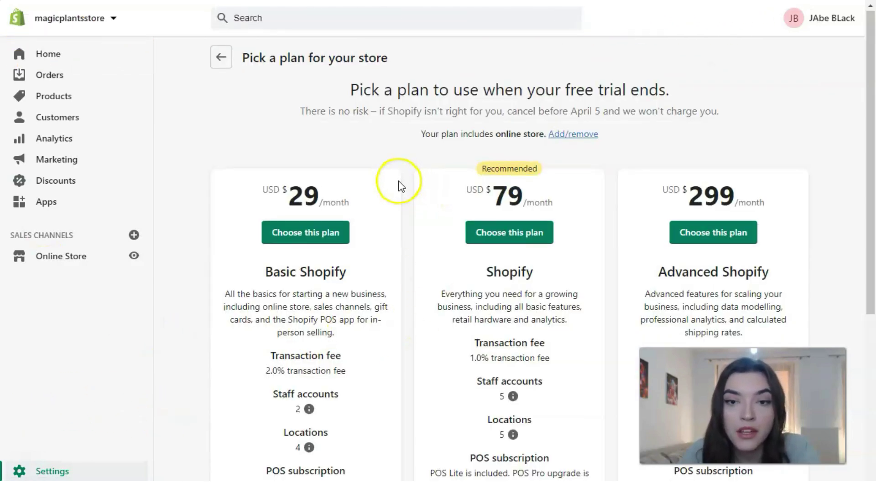
pyautogui.scroll(-3, 398, 186)
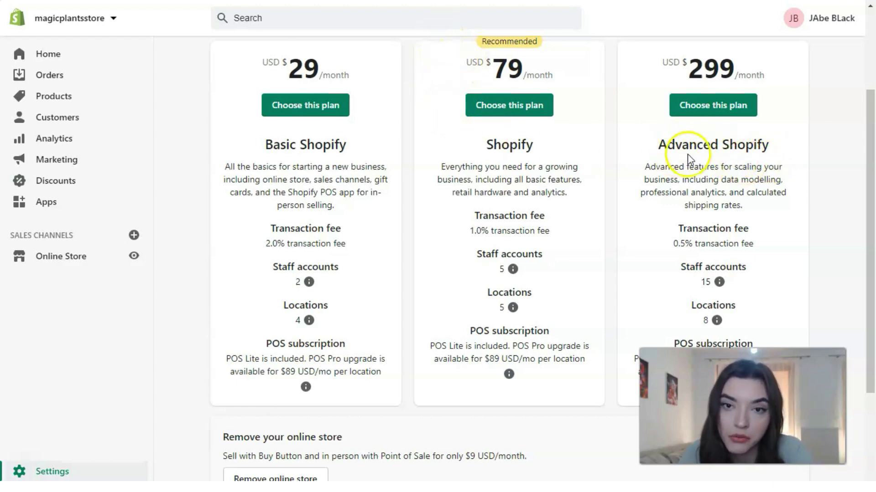
pyautogui.scroll(-3, 686, 166)
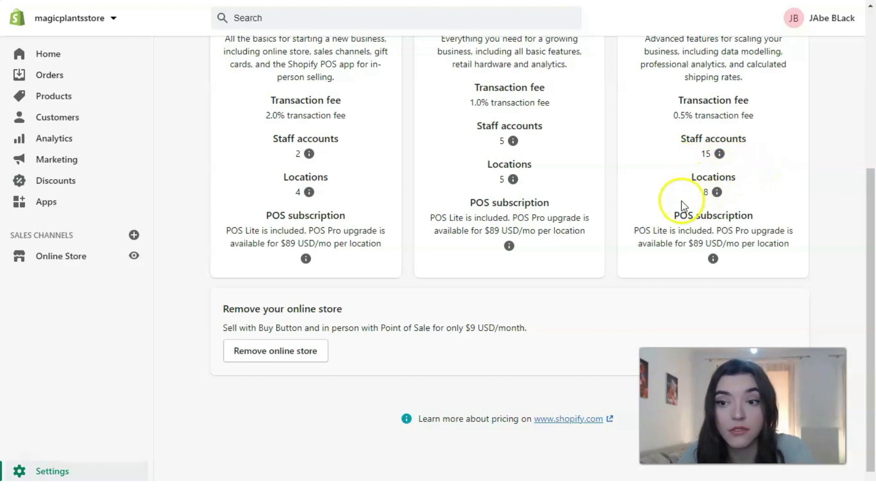
pyautogui.scroll(-1, 583, 194)
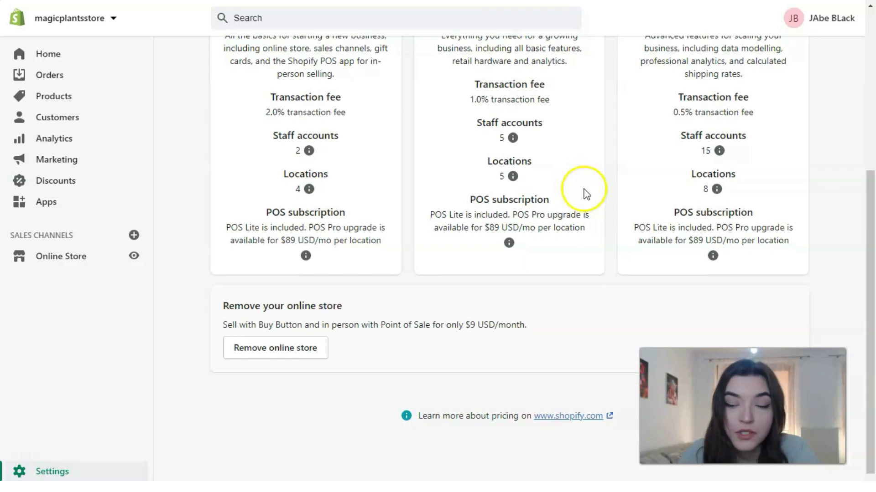
pyautogui.scroll(5, 565, 180)
pyautogui.scroll(-2, 565, 180)
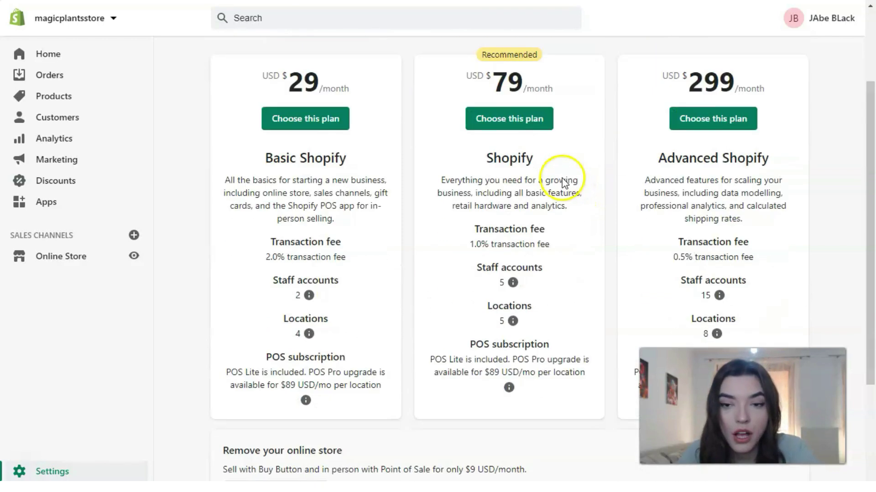
pyautogui.scroll(3, 562, 178)
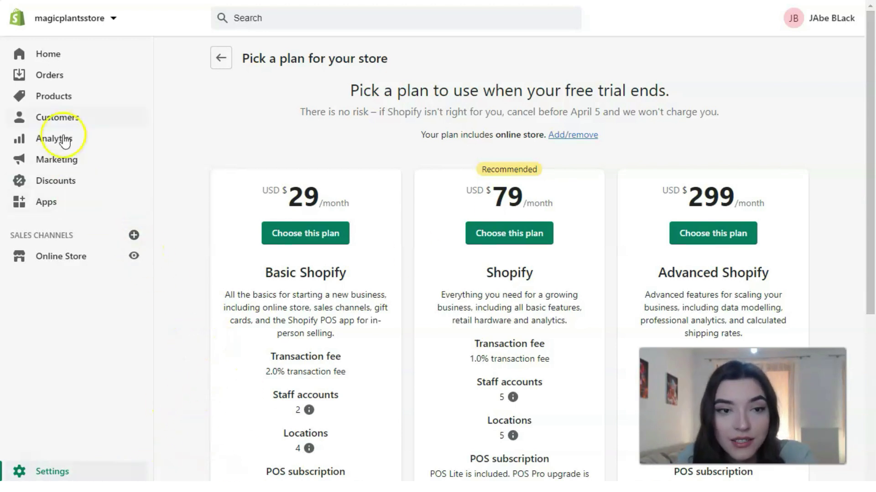
# Step: From Home, start the first product and place the cursor in its empty description
pyautogui.click(56, 55)
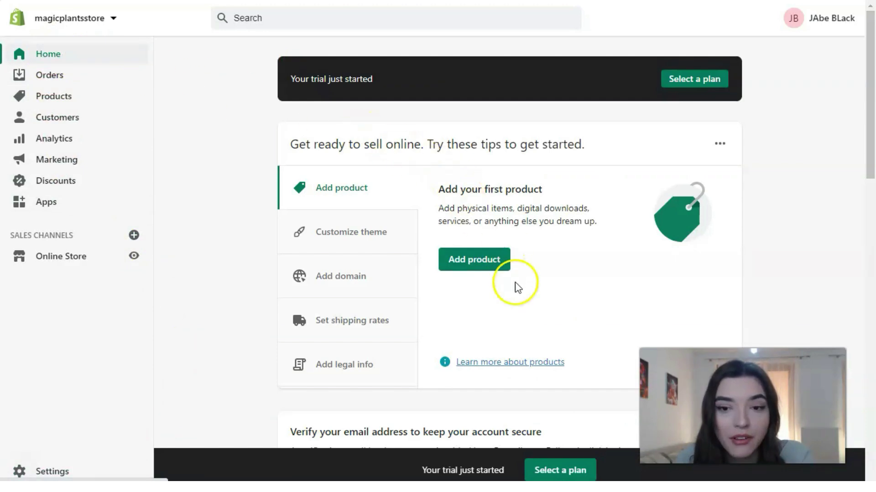
pyautogui.click(458, 260)
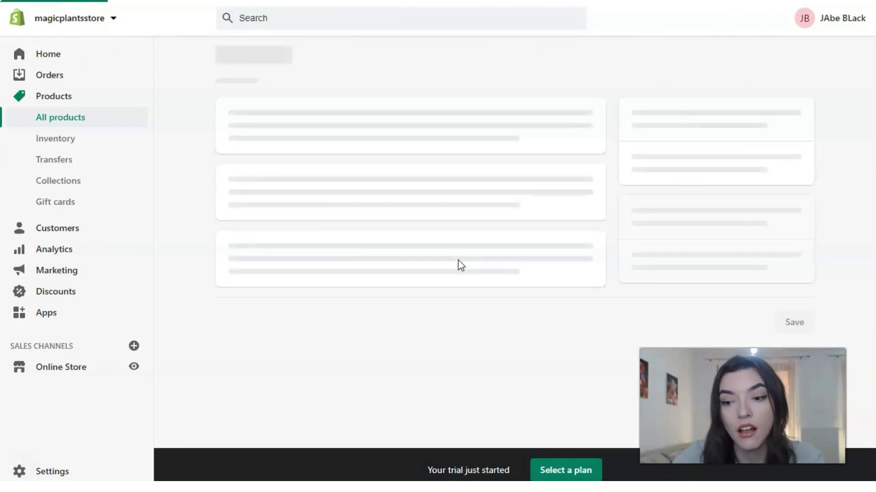
pyautogui.click(331, 296)
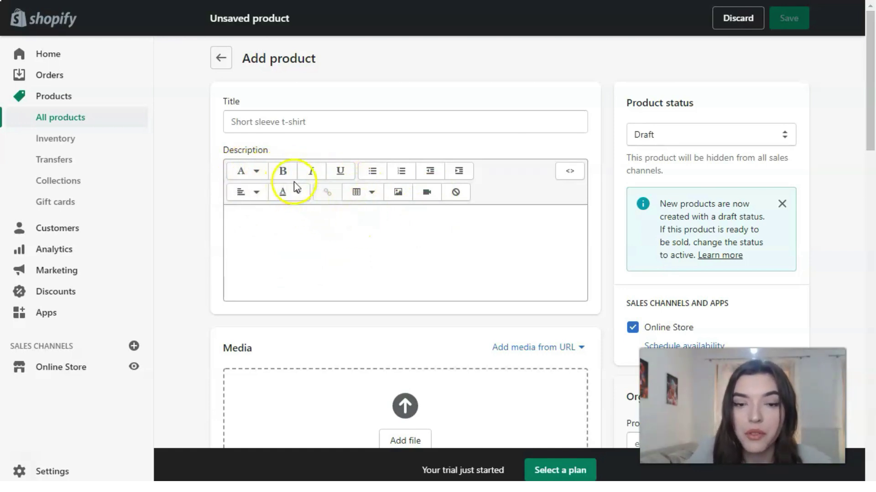
pyautogui.scroll(-5, 348, 233)
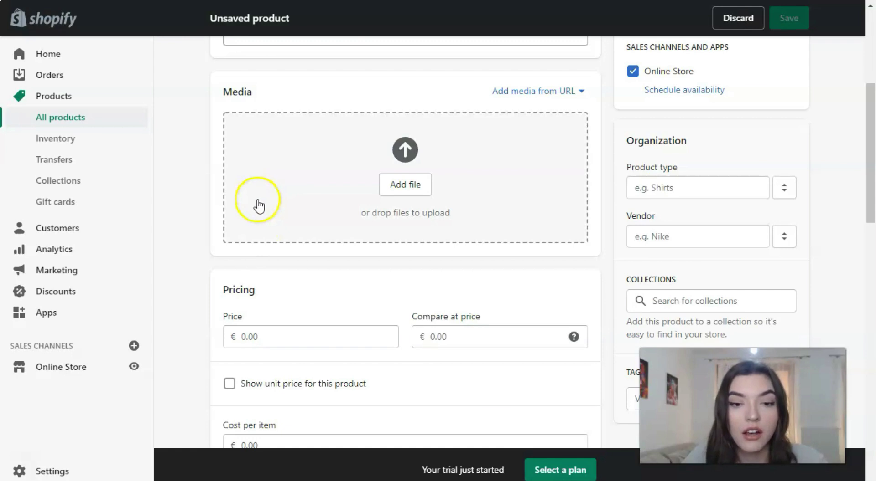
pyautogui.scroll(-3, 256, 203)
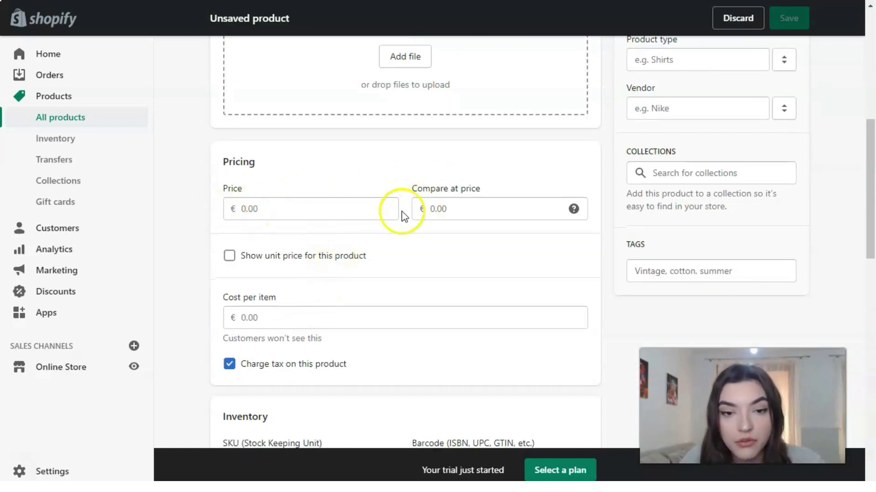
pyautogui.scroll(-3, 333, 203)
pyautogui.scroll(-14, 270, 183)
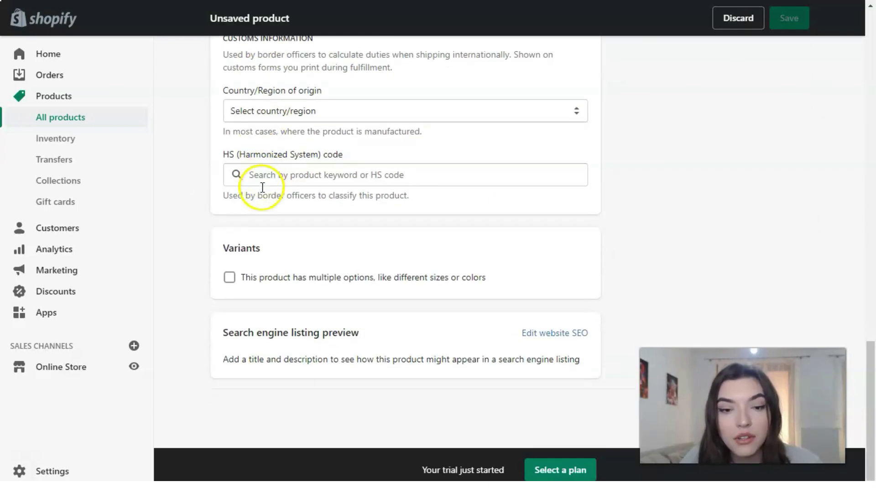
pyautogui.scroll(15, 261, 190)
pyautogui.scroll(5, 261, 191)
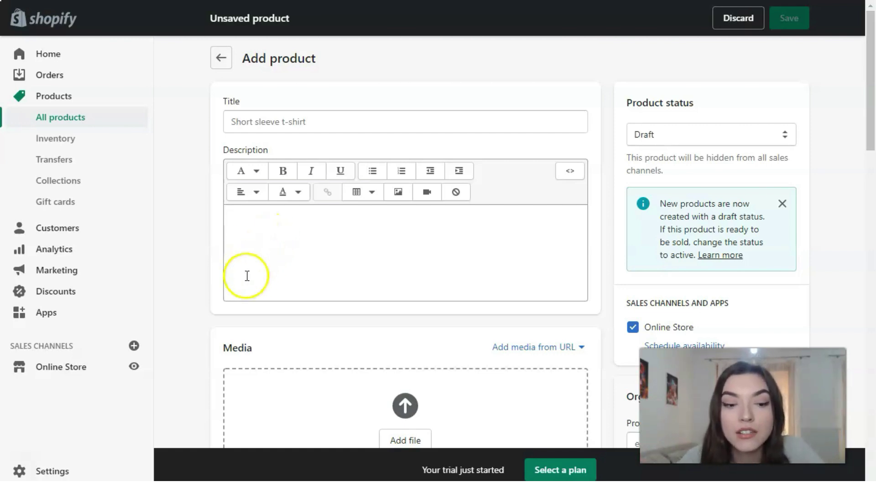
# Step: Paste the title 'Aglaonema Pot 17 cm' and the prepared plant description
pyautogui.write('Aglaonema Pot 17 cm')
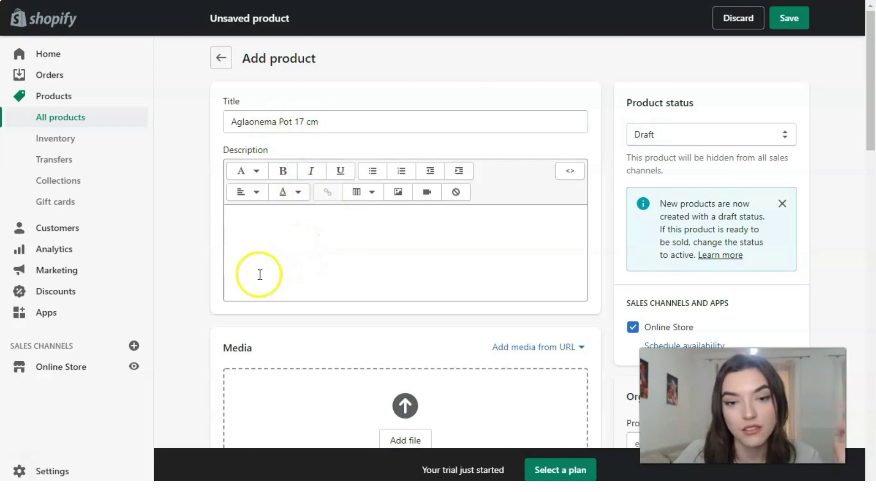
pyautogui.hotkey('ctrl', 'v')
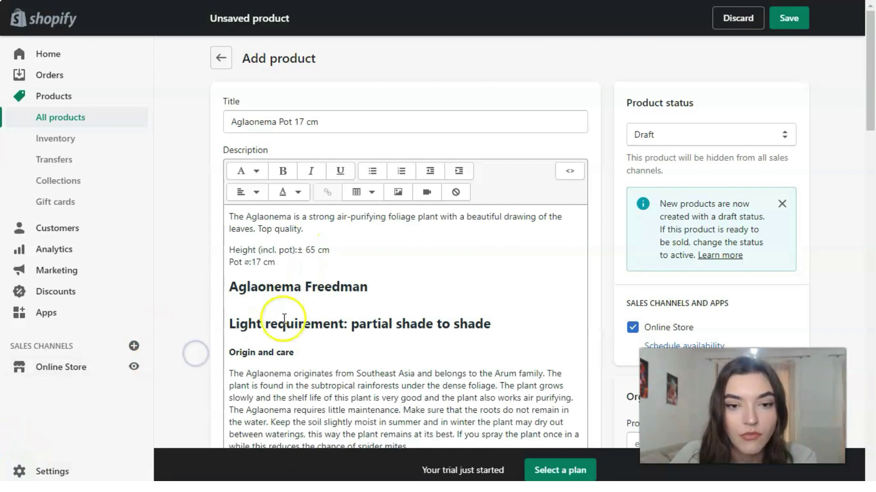
pyautogui.scroll(-1, 344, 278)
pyautogui.scroll(-2, 344, 278)
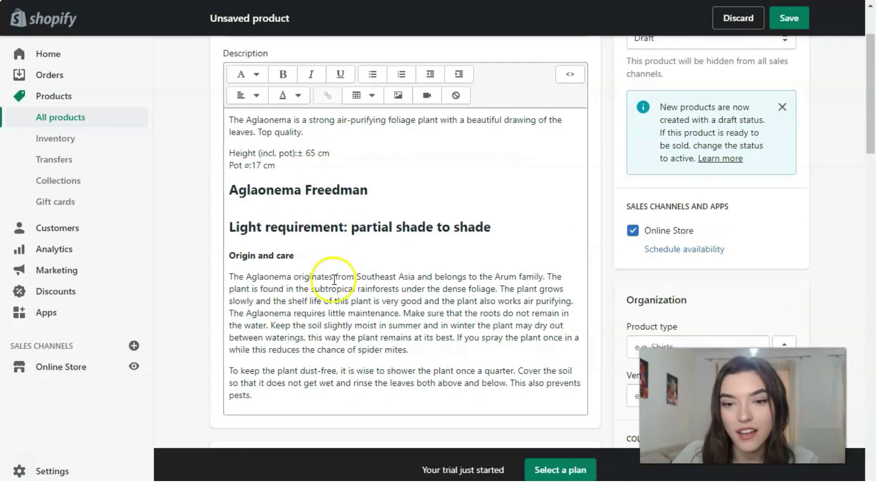
pyautogui.scroll(2, 324, 285)
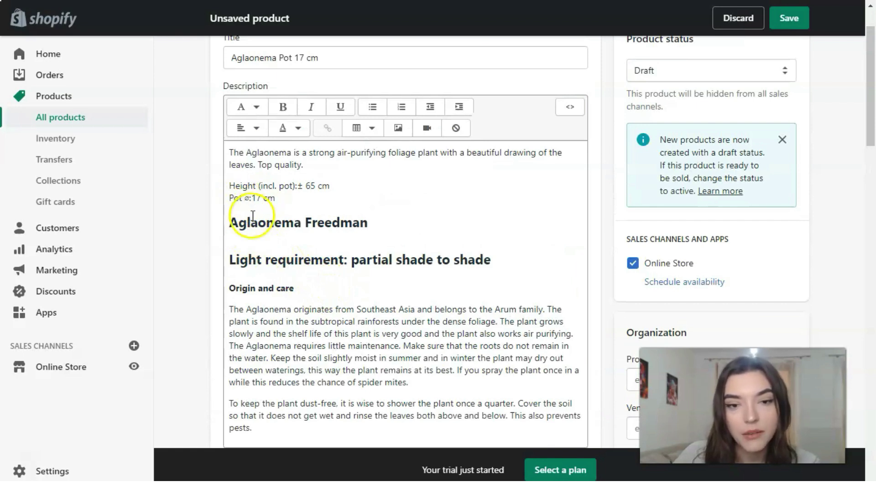
pyautogui.scroll(-1, 288, 259)
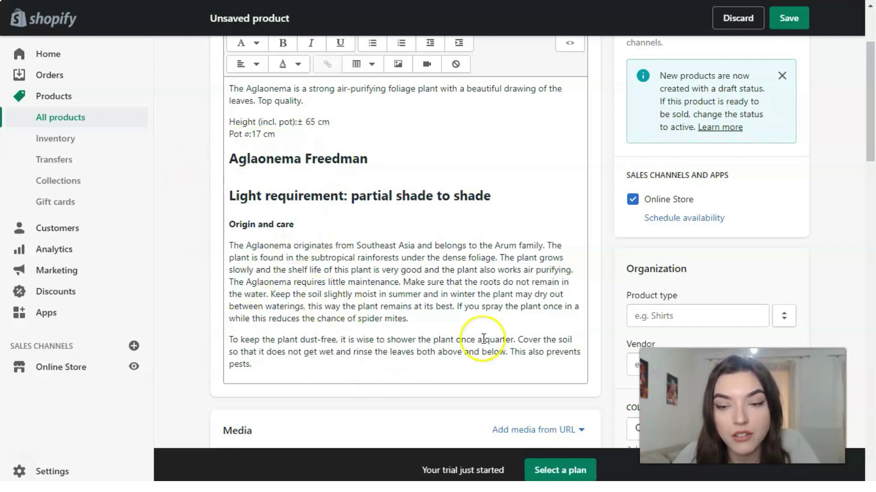
# Step: Try Heading 1, 2 and 3 styles on the 'Aglaonema Freedman' heading
pyautogui.scroll(1, 378, 342)
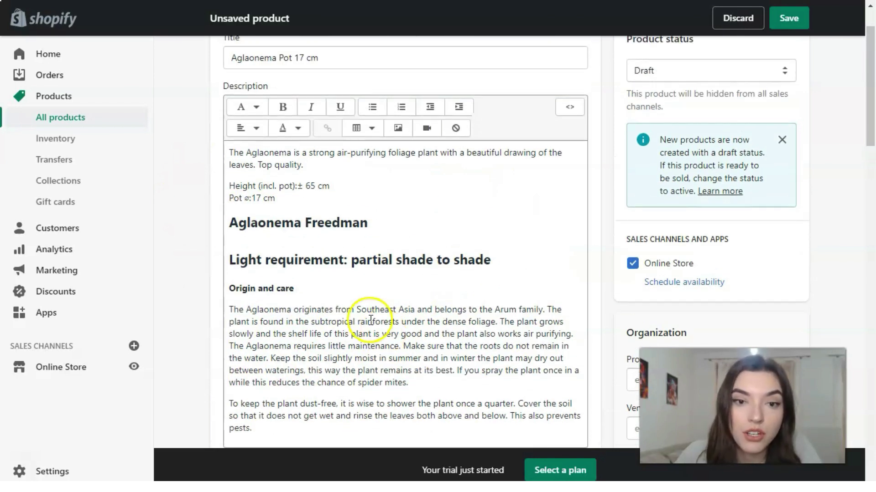
pyautogui.scroll(-1, 382, 274)
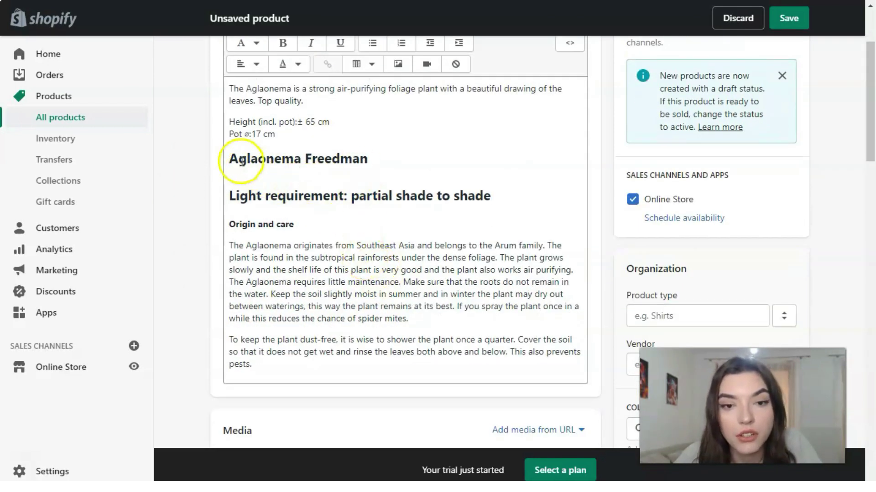
pyautogui.moveTo(381, 155); pyautogui.dragTo(244, 168)
pyautogui.scroll(2, 205, 164)
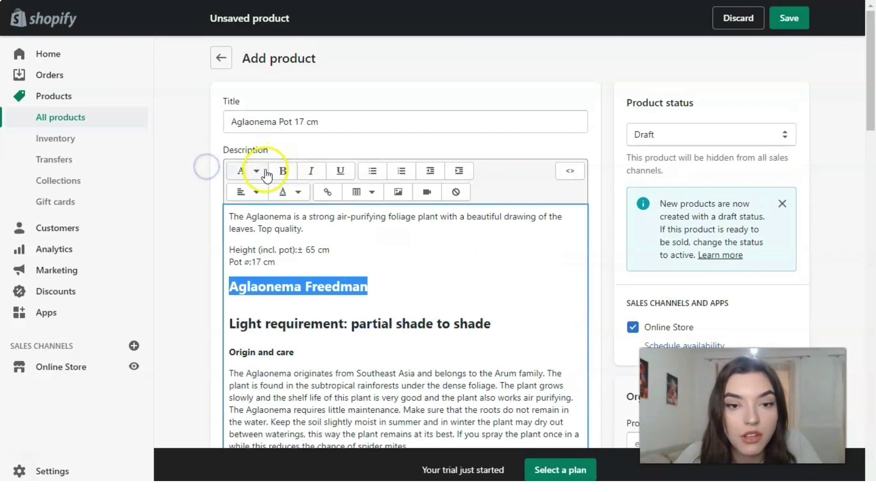
pyautogui.click(259, 173)
pyautogui.click(260, 229)
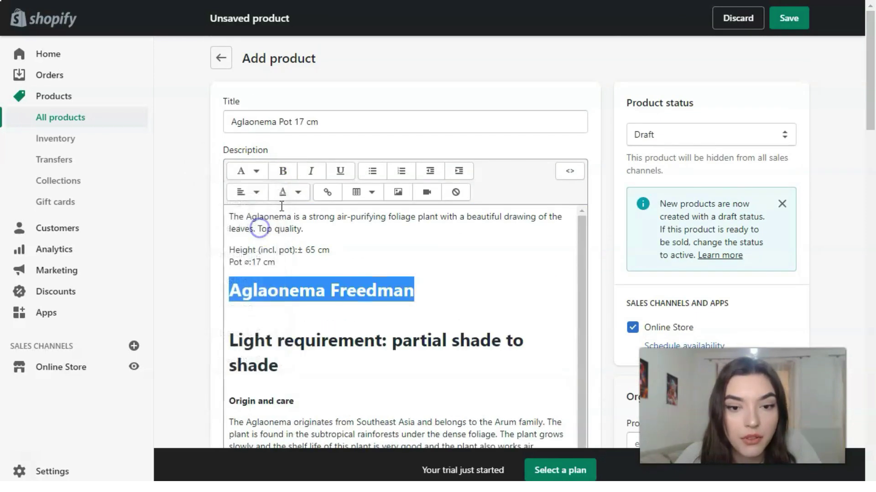
pyautogui.click(257, 172)
pyautogui.click(253, 251)
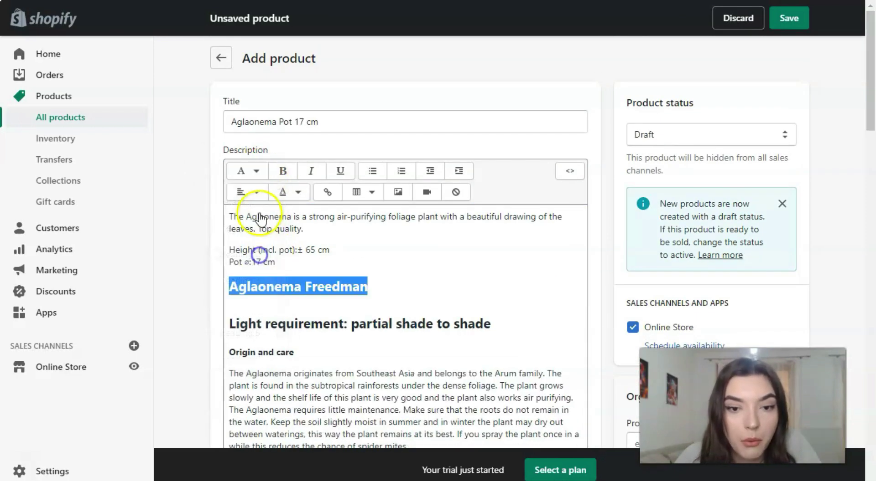
pyautogui.click(267, 173)
pyautogui.click(232, 281)
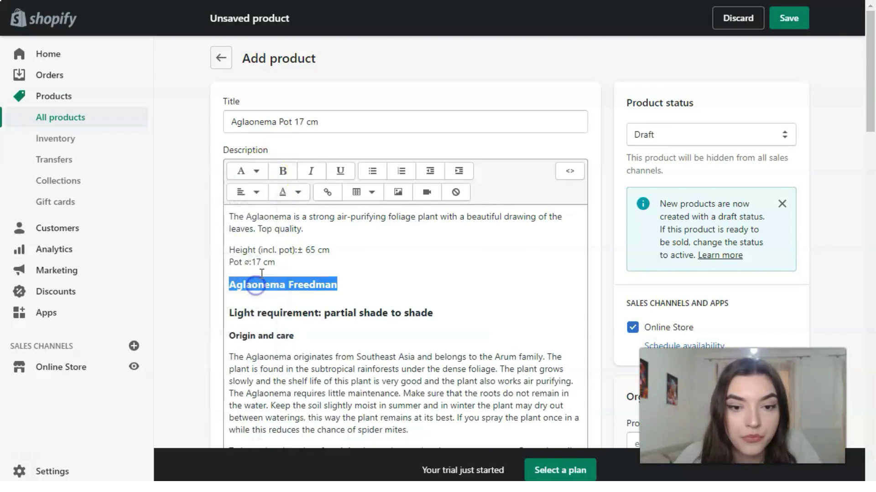
# Step: Switch 'Aglaonema Freedman' to Paragraph, then back to a large heading
pyautogui.scroll(-2, 450, 267)
pyautogui.scroll(-1, 340, 172)
pyautogui.scroll(2, 274, 137)
pyautogui.click(260, 105)
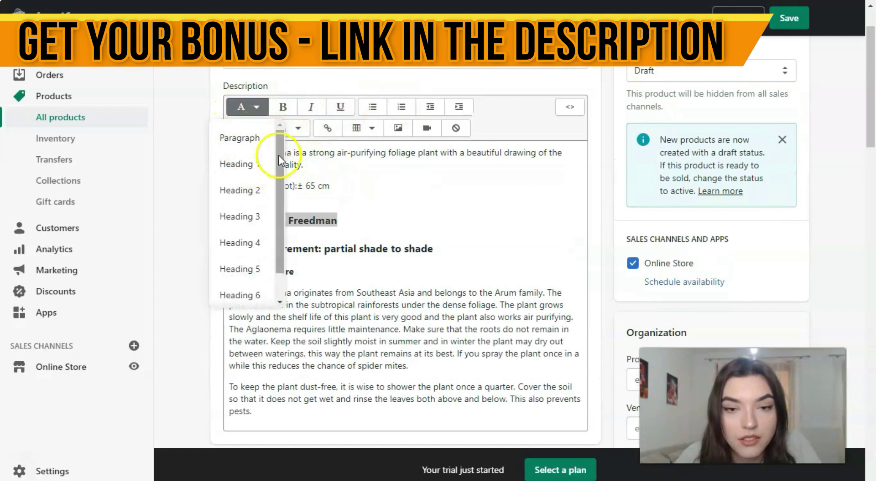
pyautogui.click(242, 141)
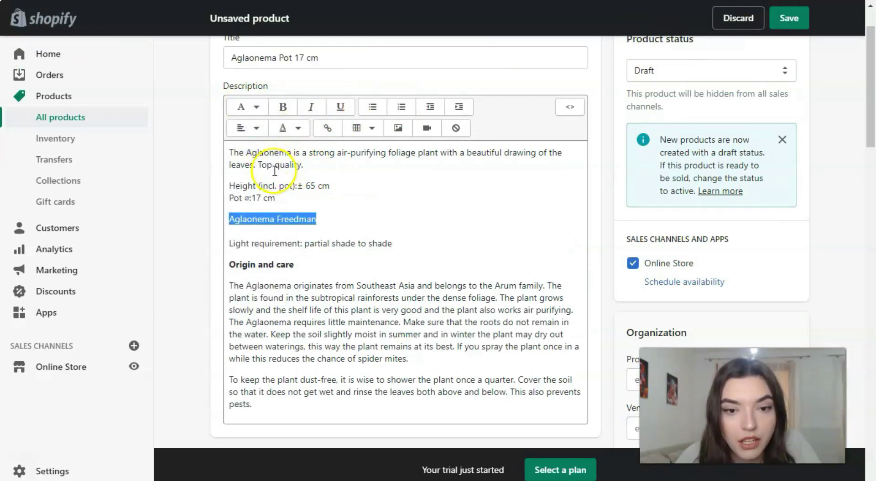
pyautogui.click(255, 109)
pyautogui.click(254, 166)
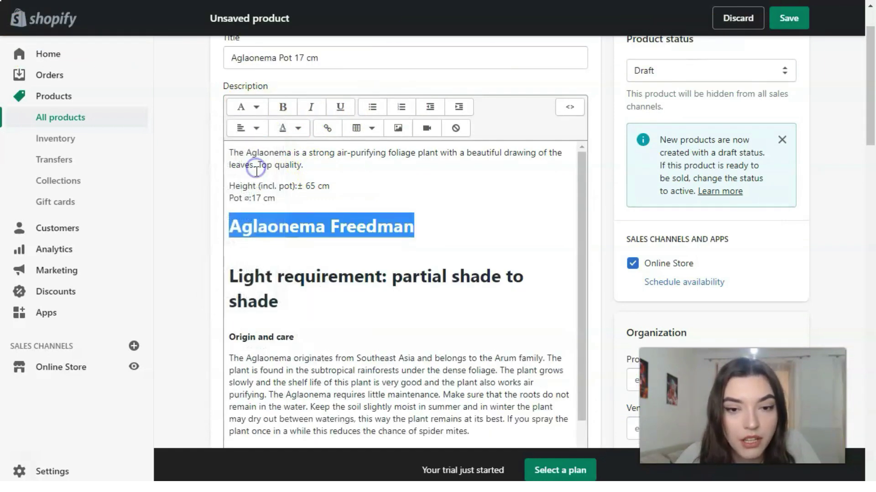
# Step: Set 'Light requirement: partial shade to shade' to Heading 2
pyautogui.moveTo(229, 275); pyautogui.dragTo(292, 304)
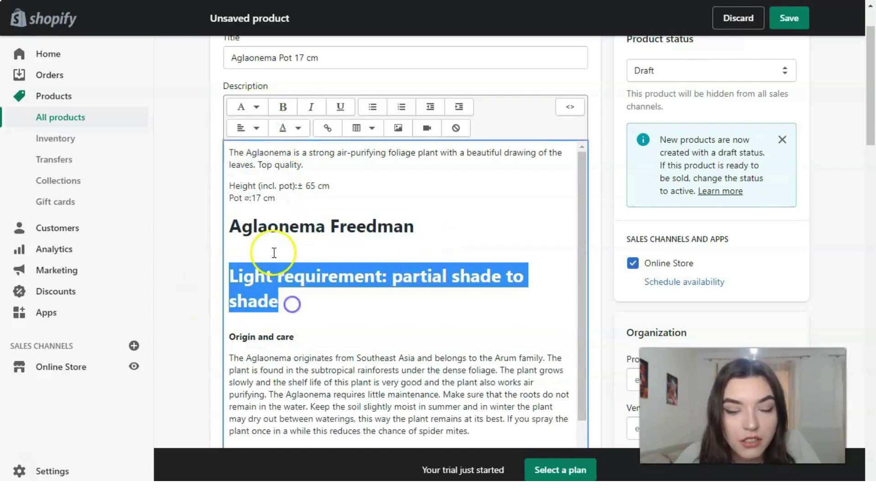
pyautogui.click(257, 109)
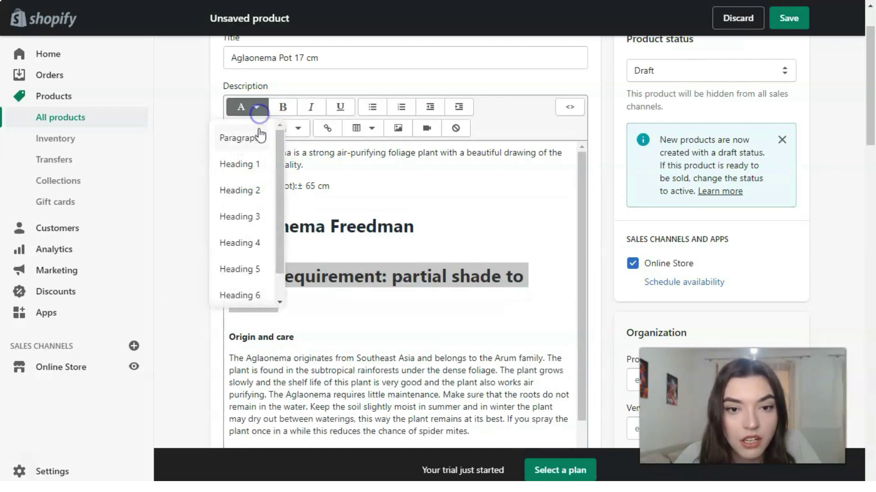
pyautogui.click(258, 192)
pyautogui.click(460, 235)
pyautogui.moveTo(362, 224); pyautogui.dragTo(376, 224)
pyautogui.click(230, 223)
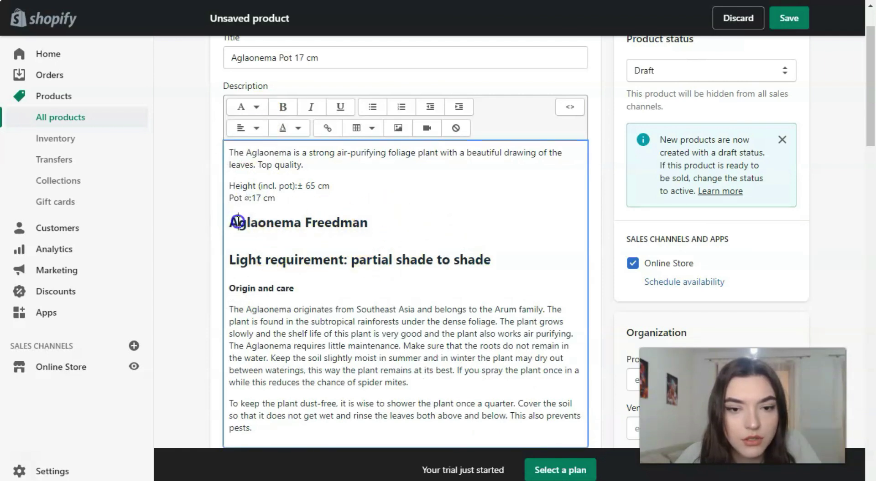
# Step: Centre the 'Aglaonema Freedman' heading and remove the blank line above Light requirement
pyautogui.moveTo(230, 222); pyautogui.dragTo(400, 222)
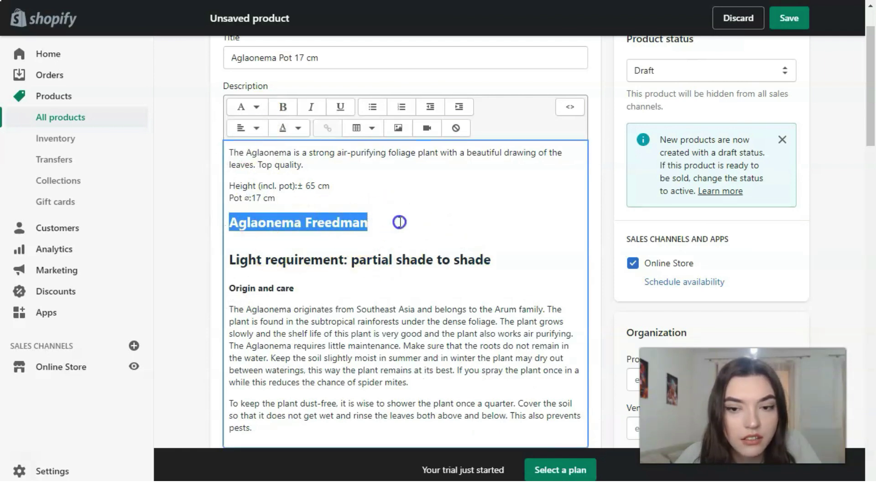
pyautogui.click(258, 127)
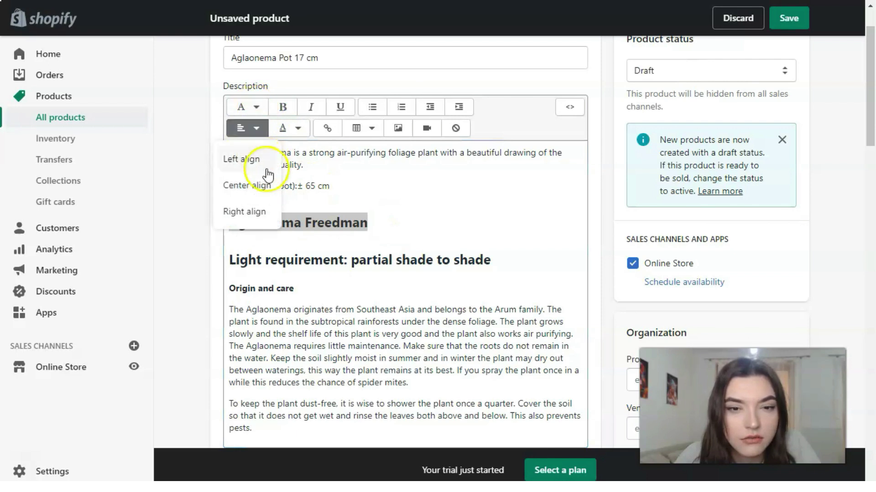
pyautogui.click(268, 187)
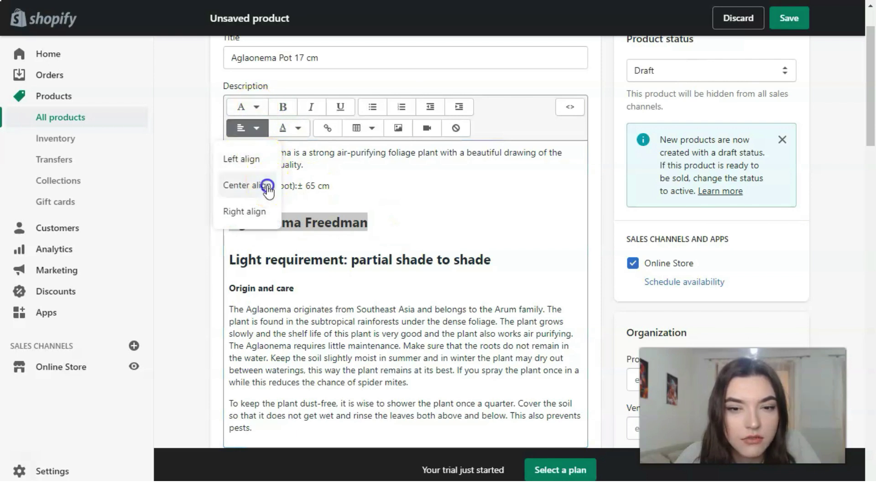
pyautogui.click(302, 232)
pyautogui.click(275, 260)
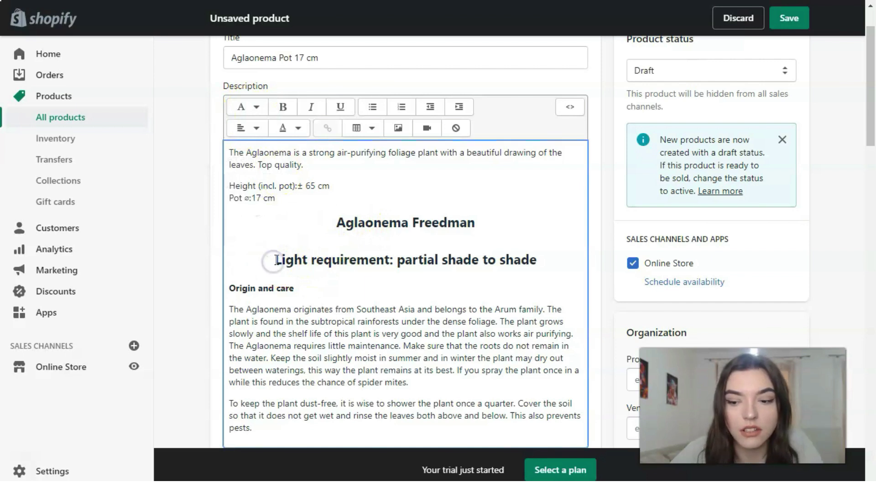
pyautogui.press('BackSpace')
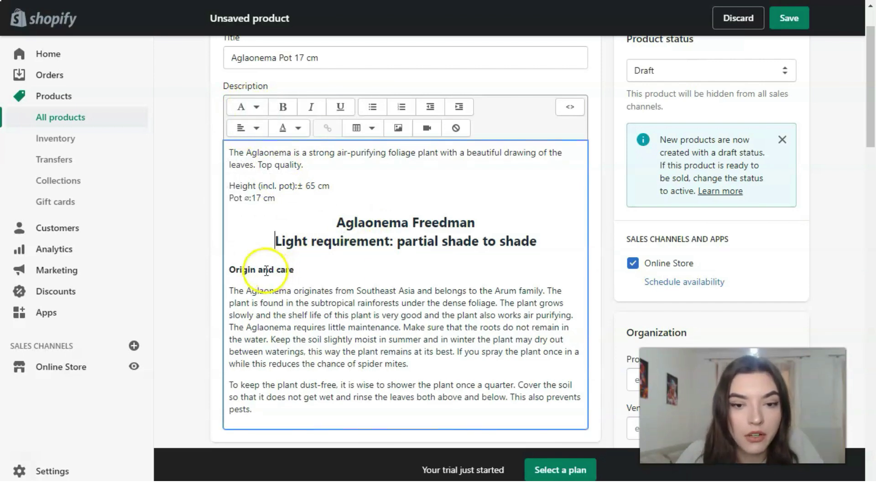
# Step: Bold the opening description paragraph, then remove the bold again
pyautogui.scroll(-2, 234, 274)
pyautogui.scroll(2, 283, 302)
pyautogui.scroll(2, 370, 266)
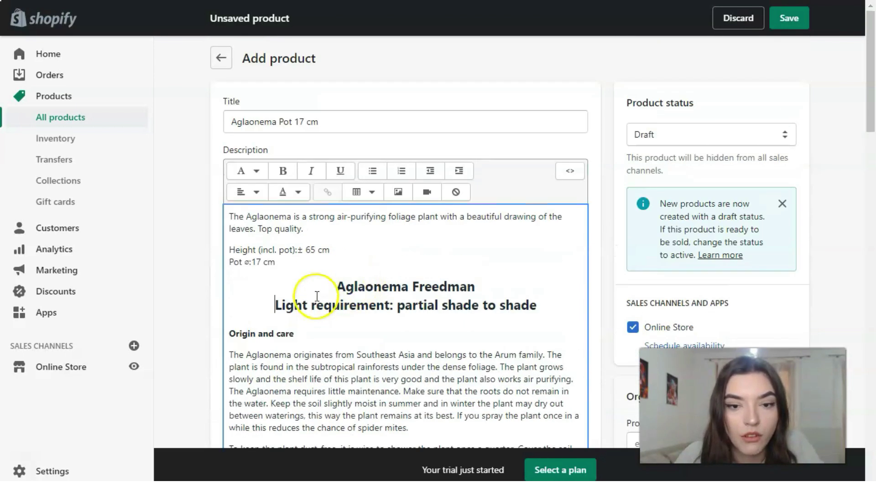
pyautogui.moveTo(312, 230); pyautogui.dragTo(222, 214)
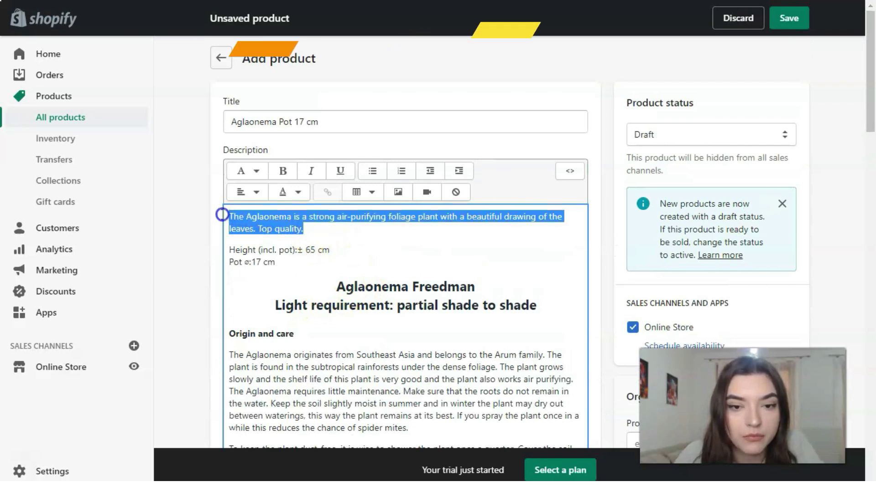
pyautogui.click(283, 171)
pyautogui.click(320, 282)
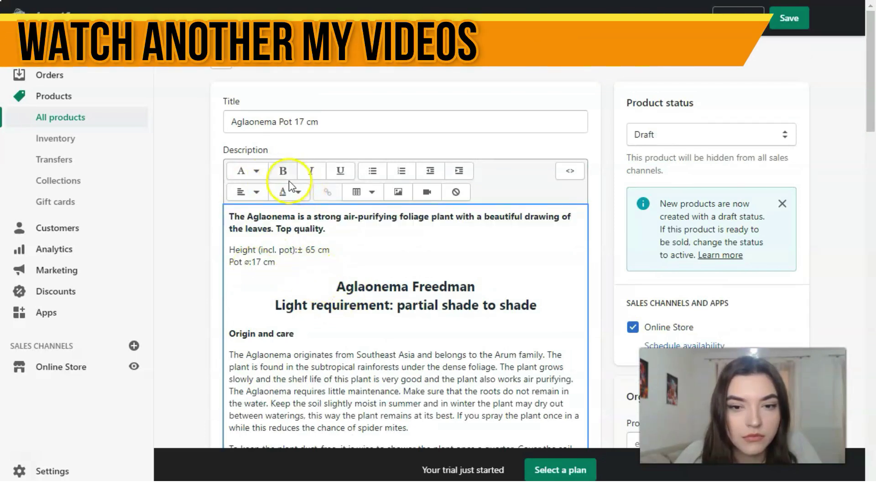
pyautogui.moveTo(326, 230); pyautogui.dragTo(216, 212)
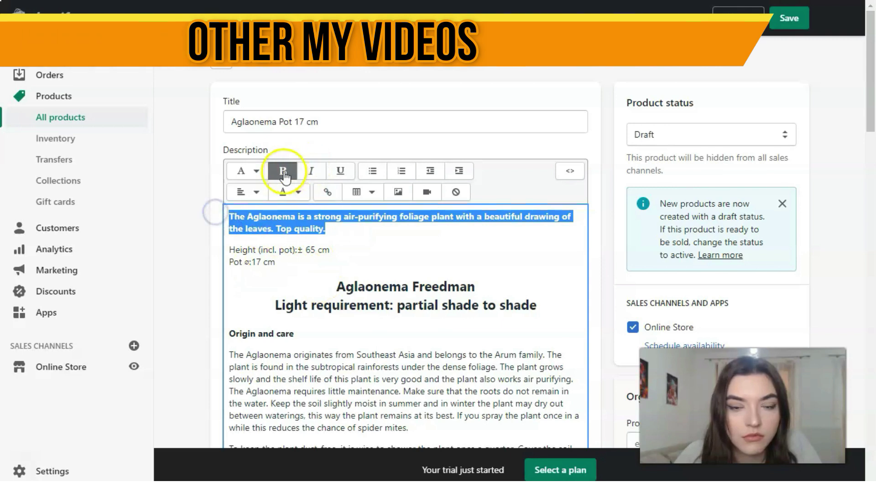
pyautogui.click(283, 171)
pyautogui.click(327, 250)
# Step: Make the 'Height' and 'Pot' labels in the description bold
pyautogui.moveTo(257, 250); pyautogui.dragTo(227, 264)
pyautogui.click(283, 171)
pyautogui.click(283, 171)
pyautogui.click(283, 286)
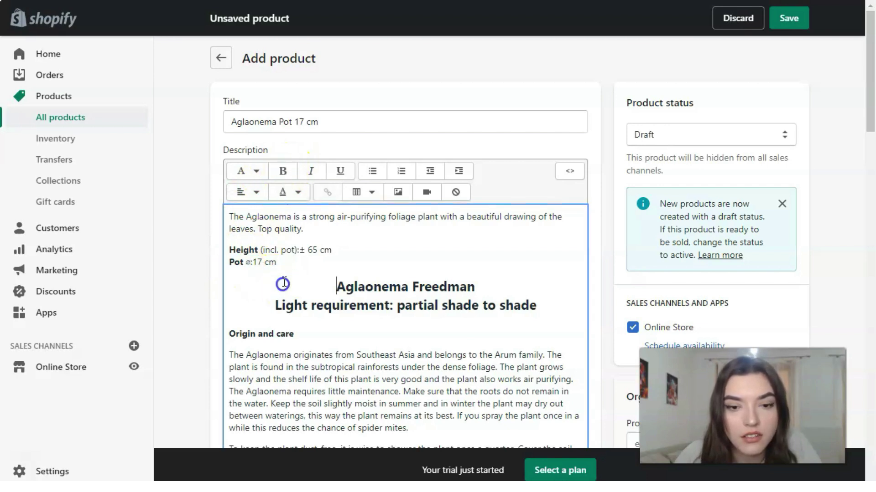
pyautogui.scroll(-2, 355, 284)
pyautogui.scroll(-2, 355, 284)
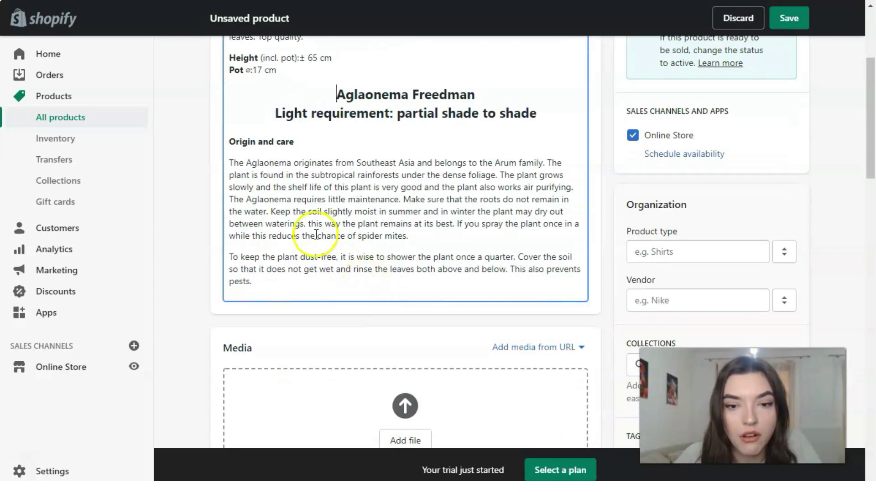
pyautogui.scroll(-4, 347, 205)
pyautogui.scroll(-1, 367, 194)
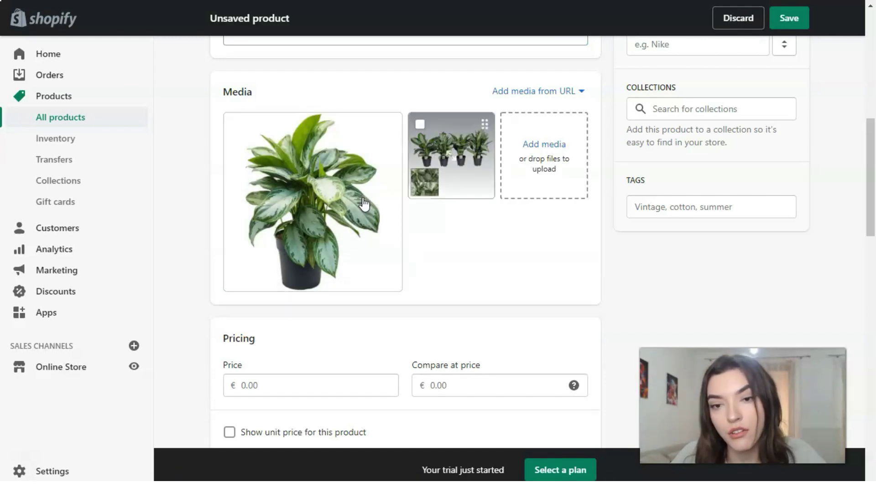
pyautogui.click(364, 204)
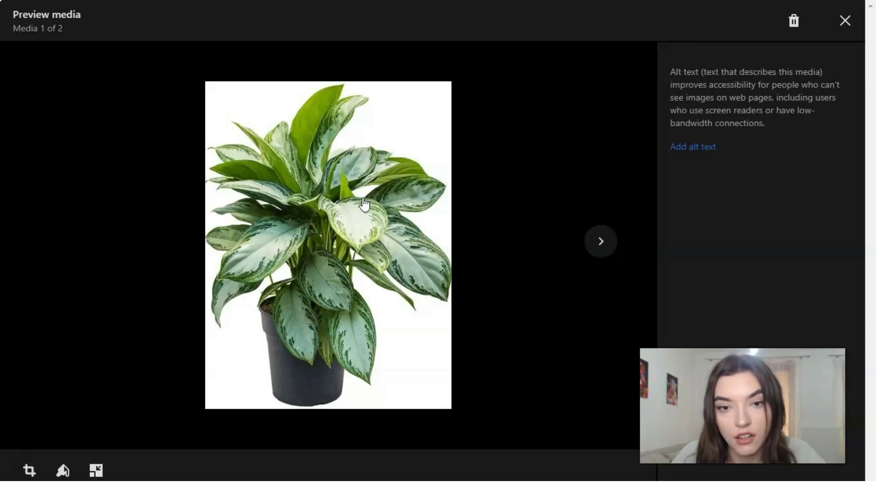
pyautogui.press('Right')
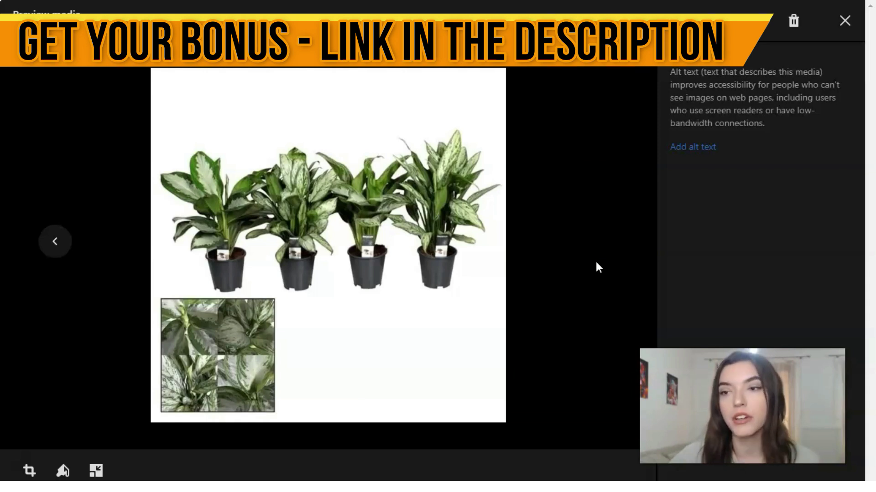
pyautogui.click(872, 38)
pyautogui.click(845, 23)
pyautogui.scroll(-6, 541, 237)
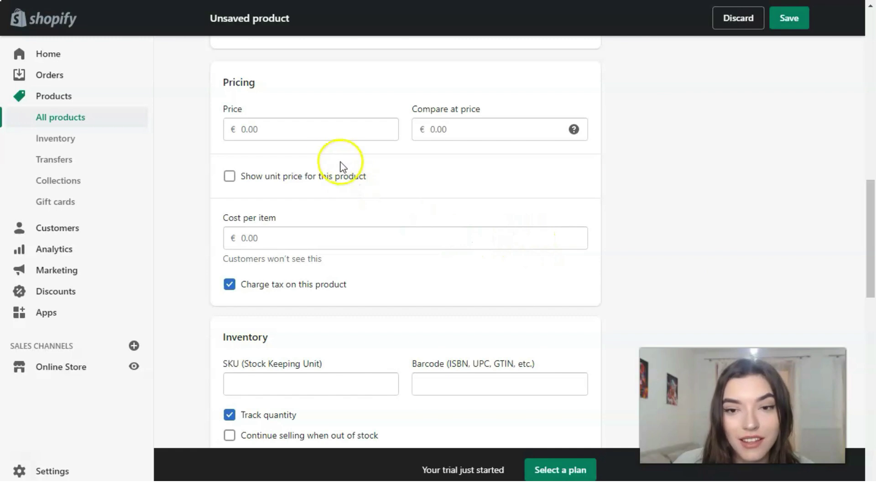
# Step: Enter price €49.99, compare-at price €200.00 and cost per item €49.99
pyautogui.click(275, 131)
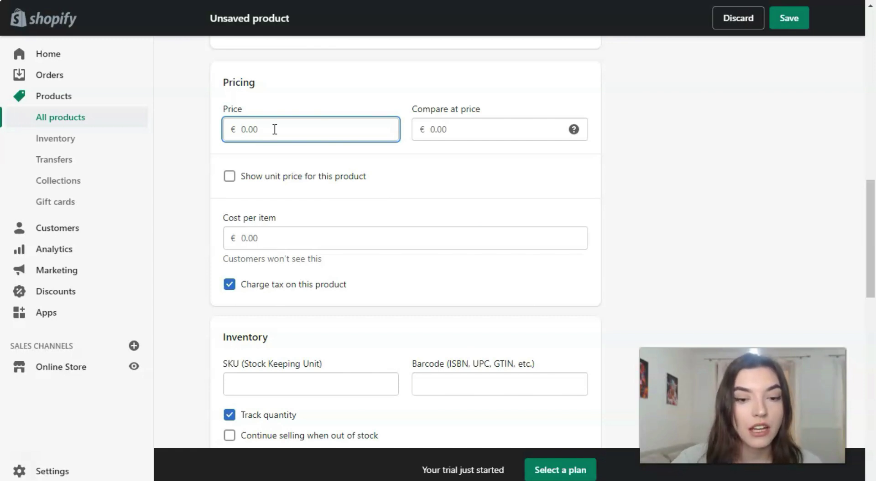
pyautogui.click(242, 130)
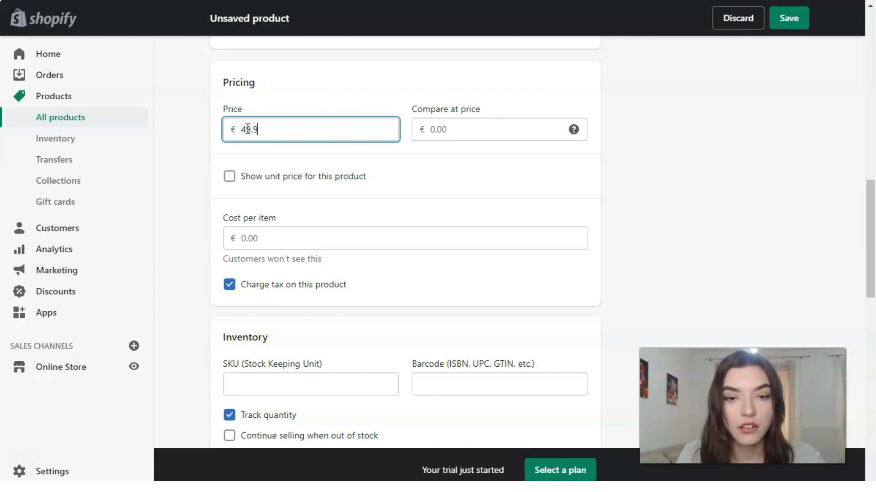
pyautogui.click(504, 133)
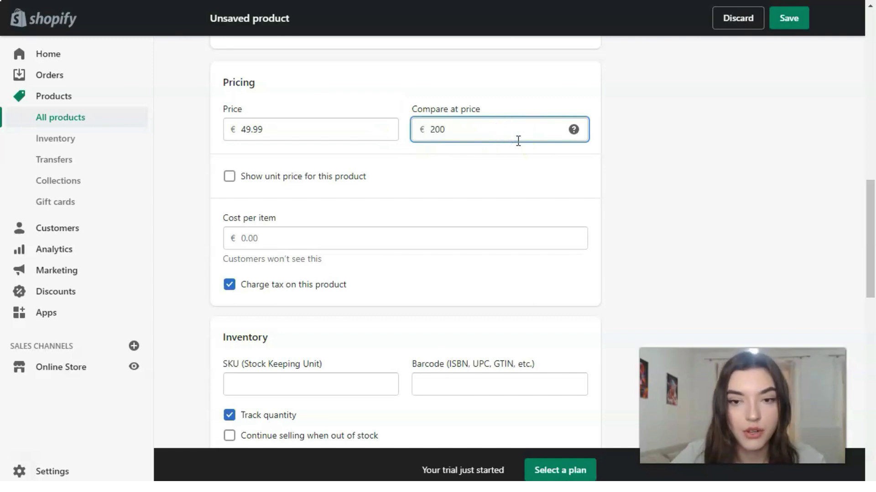
pyautogui.scroll(-1, 303, 189)
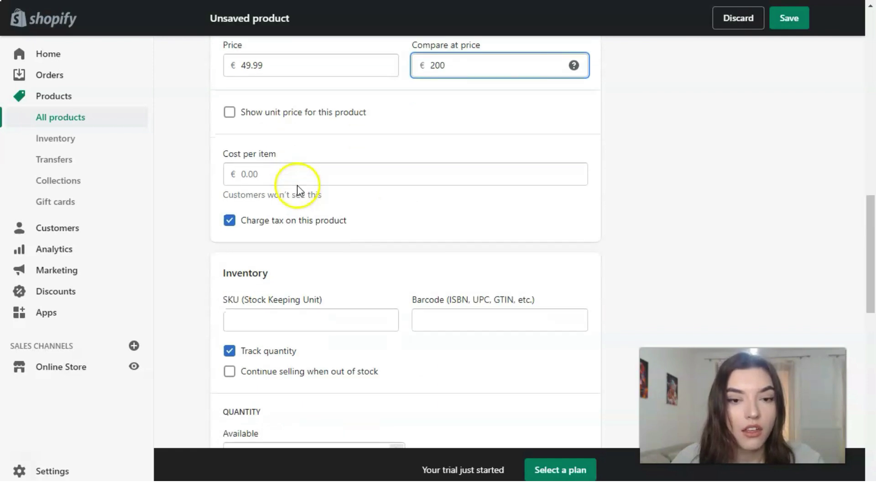
pyautogui.click(292, 178)
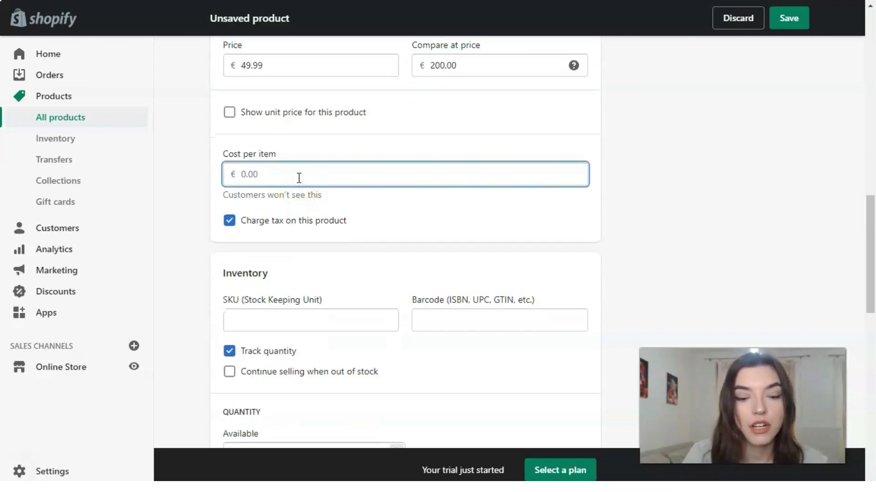
pyautogui.write('49.99')
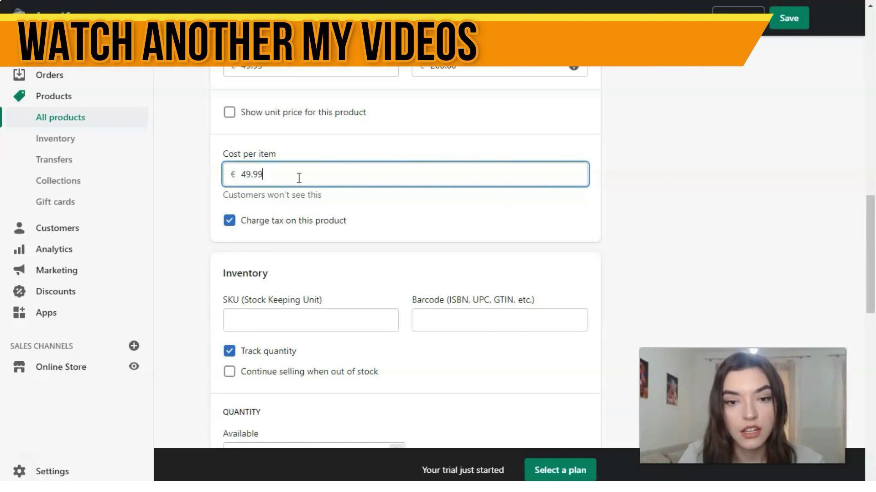
pyautogui.scroll(-2, 348, 264)
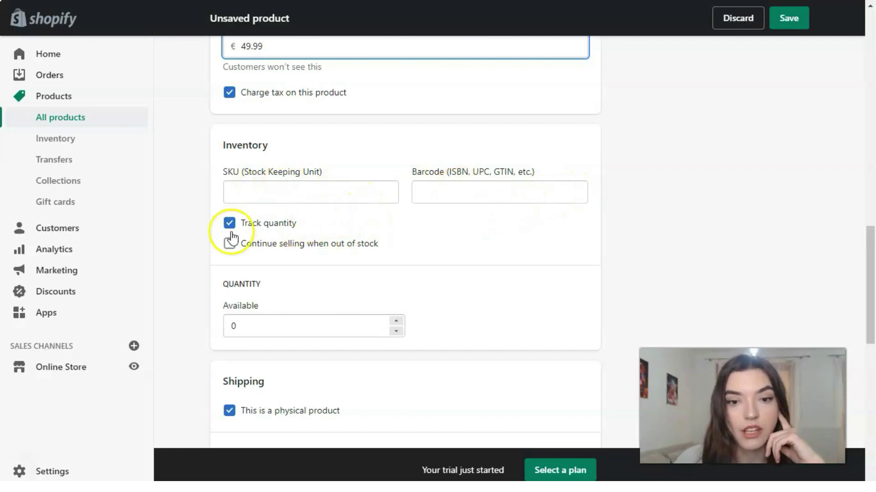
# Step: Set the available quantity to 3 and the shipping weight to 0.3
pyautogui.scroll(-1, 214, 233)
pyautogui.scroll(-1, 215, 233)
pyautogui.click(283, 204)
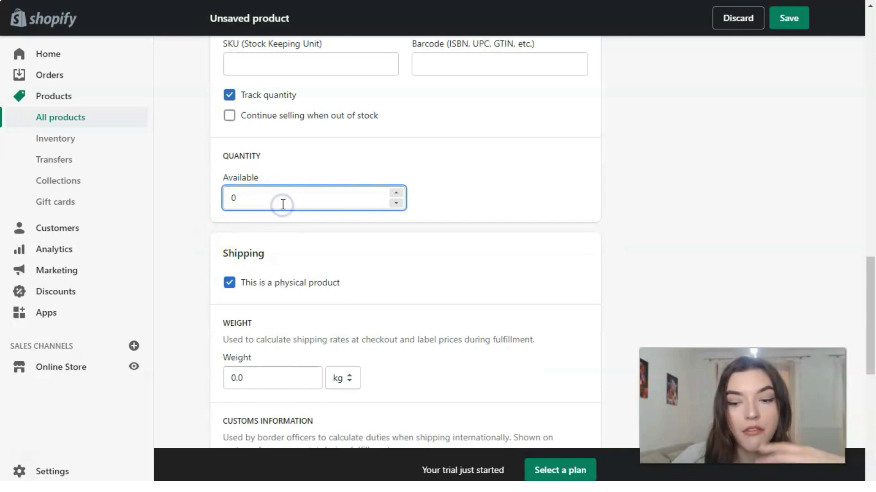
pyautogui.press('BackSpace')
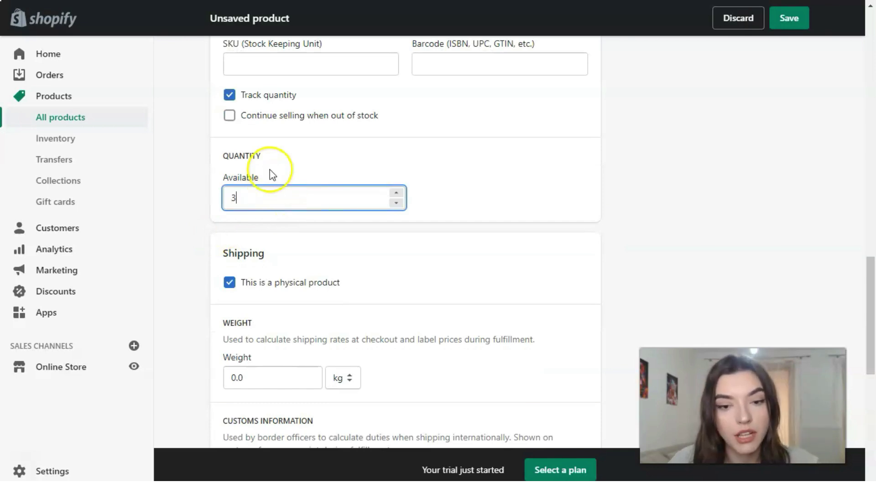
pyautogui.scroll(-3, 260, 219)
pyautogui.click(268, 188)
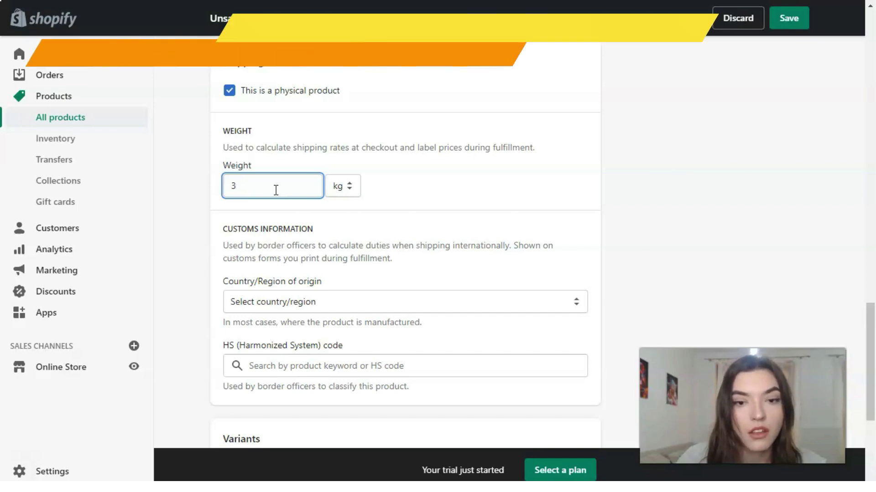
# Step: Keep kg as the weight unit for the 3.0 kg shipping weight
pyautogui.click(343, 186)
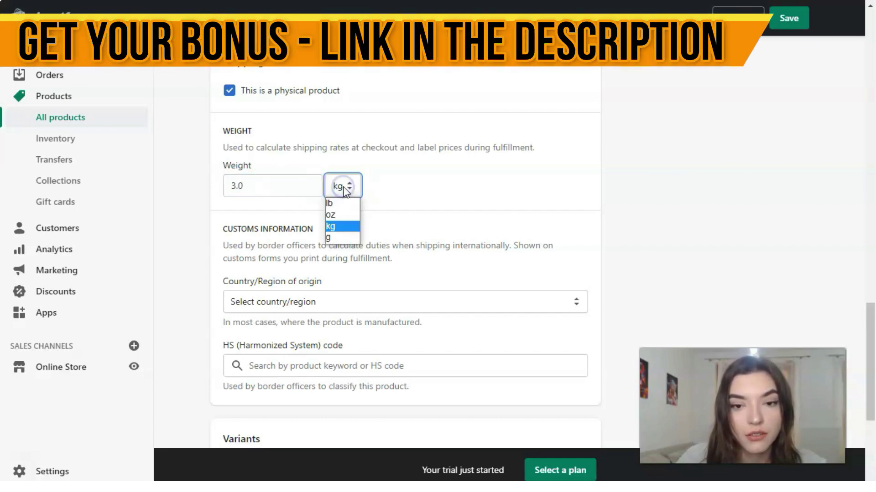
pyautogui.click(401, 193)
pyautogui.scroll(-3, 219, 310)
pyautogui.scroll(4, 225, 293)
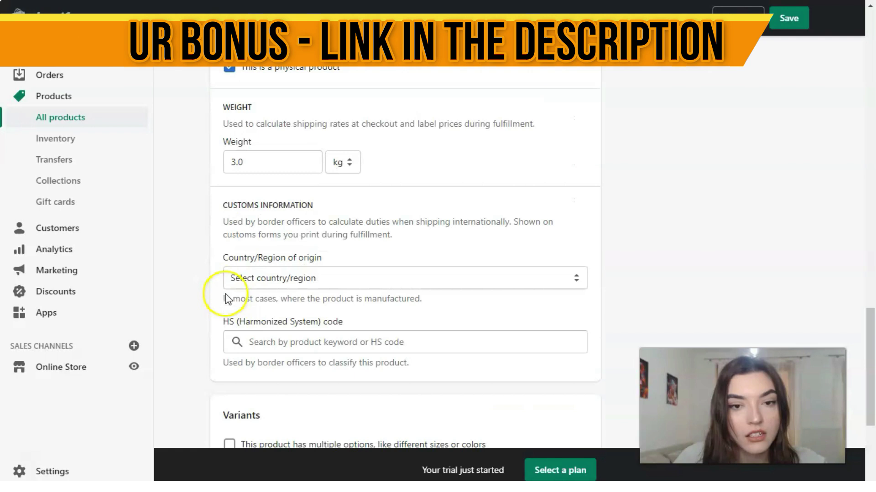
pyautogui.scroll(-1, 264, 265)
# Step: Set the country/region of origin to Egypt
pyautogui.click(384, 236)
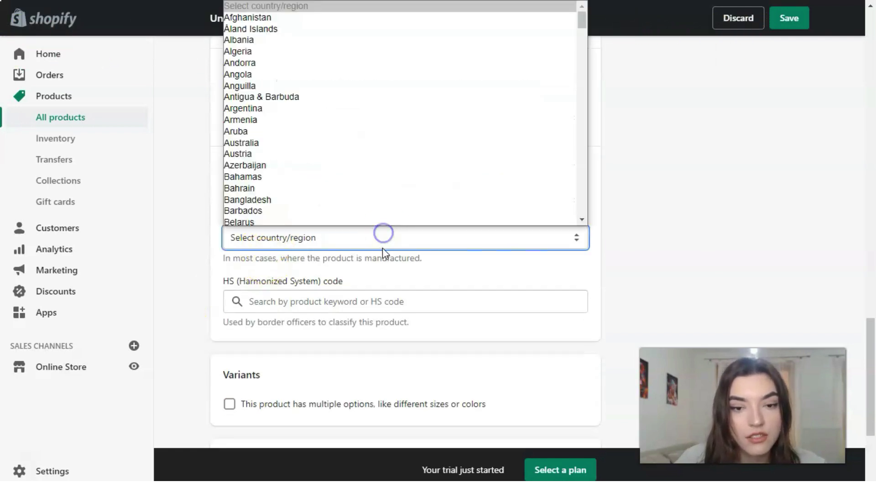
pyautogui.scroll(-20, 320, 85)
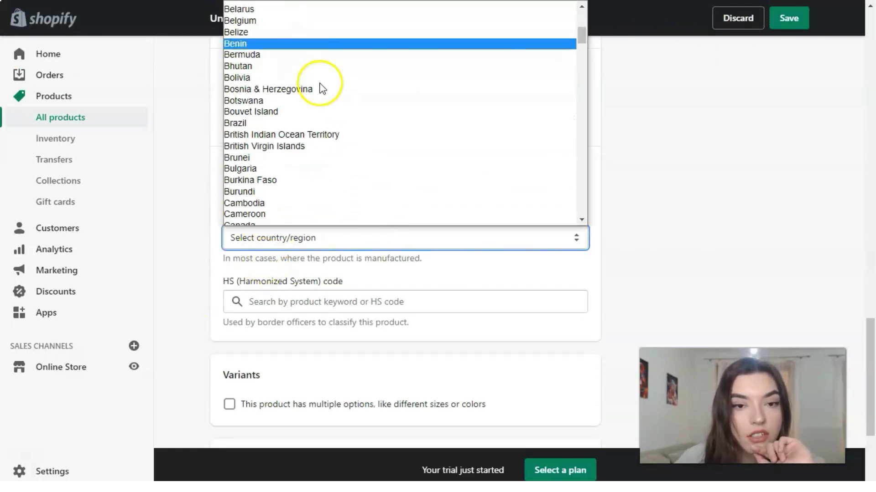
pyautogui.scroll(7, 321, 88)
pyautogui.scroll(3, 322, 89)
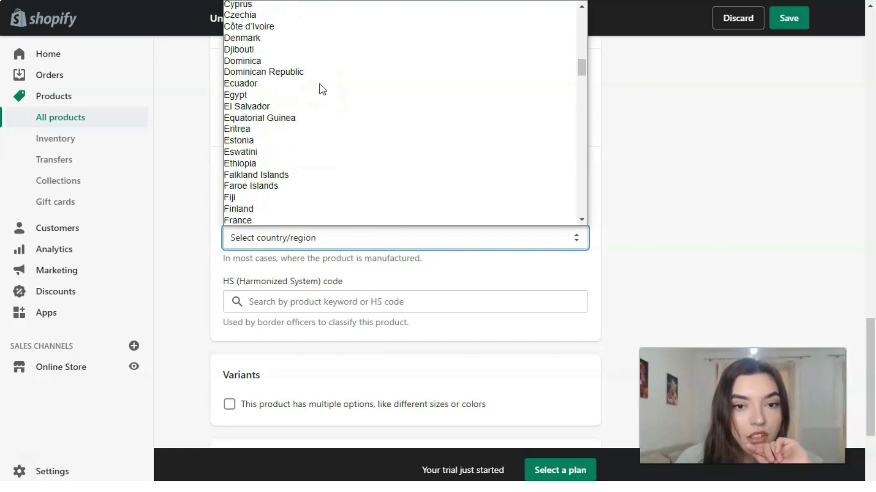
pyautogui.click(317, 93)
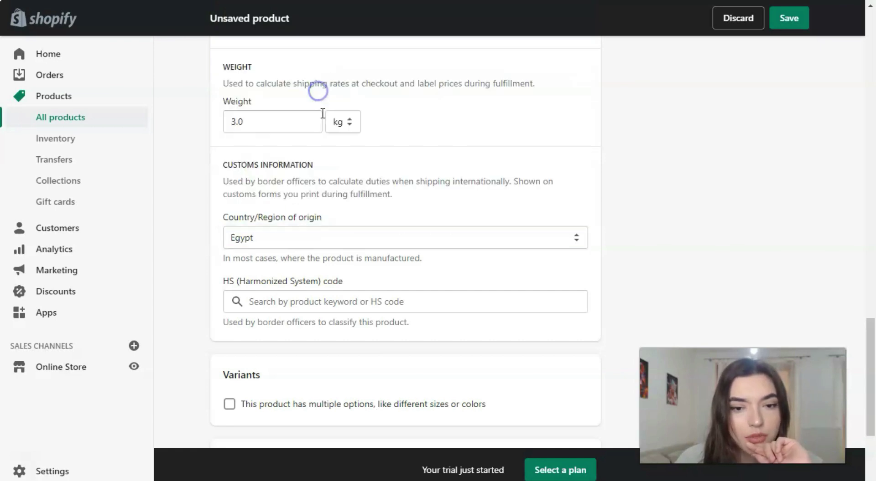
pyautogui.scroll(-3, 319, 137)
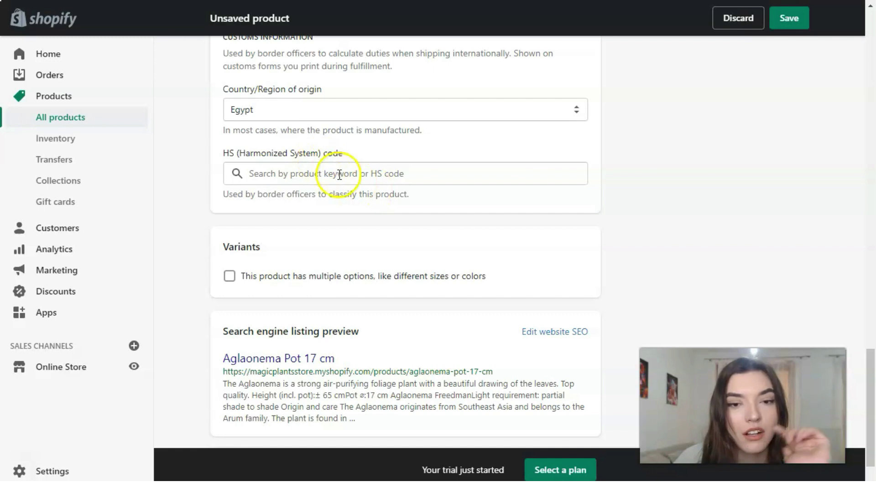
# Step: Review the Add product form and save 'Aglaonema Pot 17 cm' as a draft
pyautogui.scroll(-2, 347, 178)
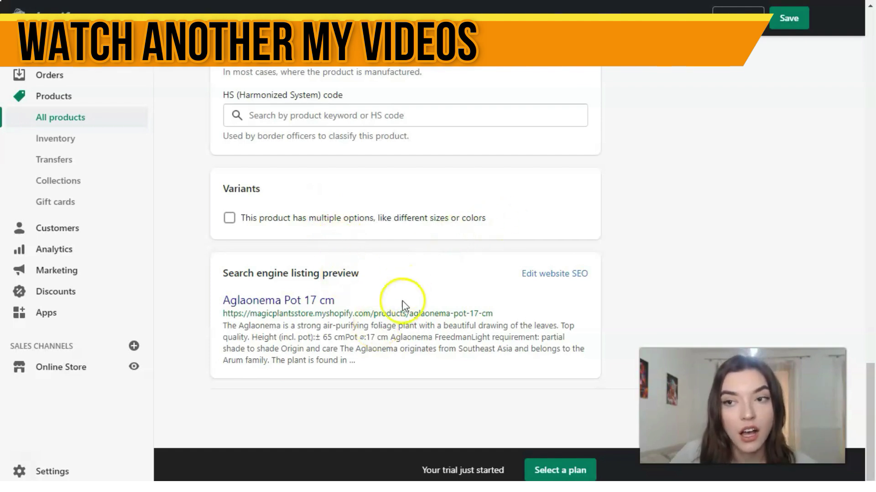
pyautogui.scroll(5, 399, 296)
pyautogui.scroll(-3, 396, 288)
pyautogui.scroll(-4, 397, 285)
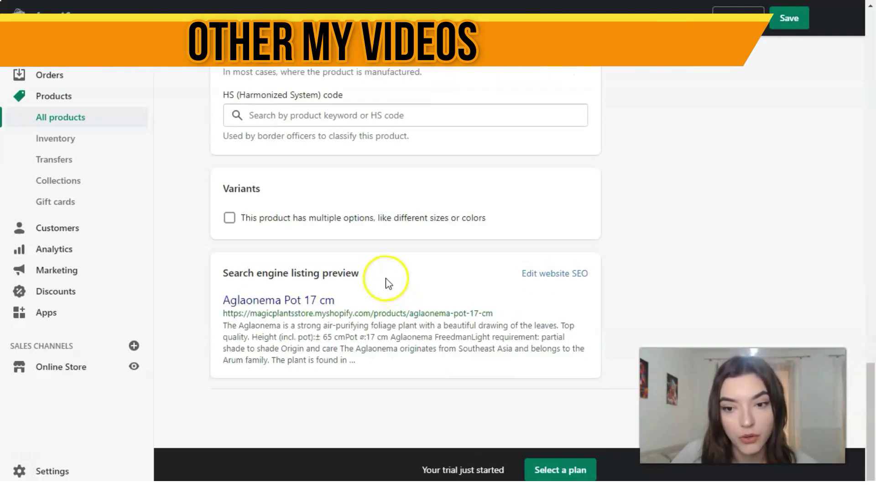
pyautogui.scroll(4, 389, 285)
pyautogui.scroll(-3, 391, 286)
pyautogui.scroll(5, 390, 284)
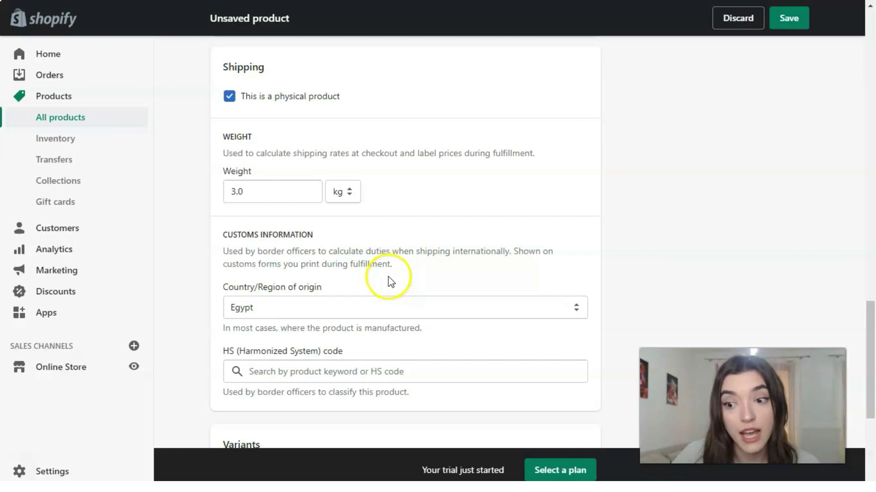
pyautogui.scroll(-5, 388, 276)
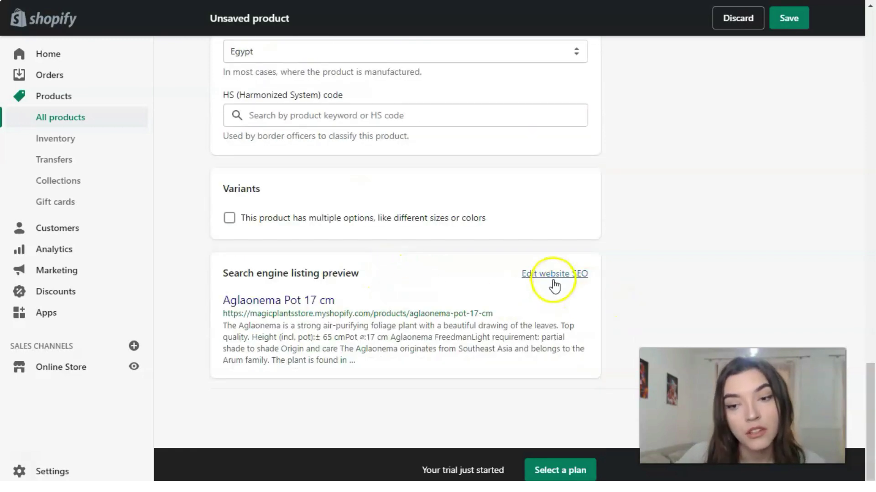
pyautogui.scroll(15, 405, 292)
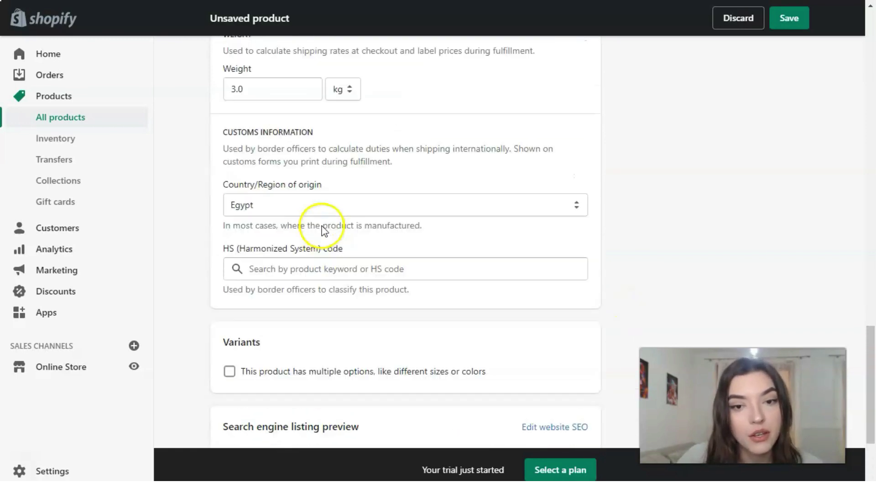
pyautogui.scroll(15, 351, 223)
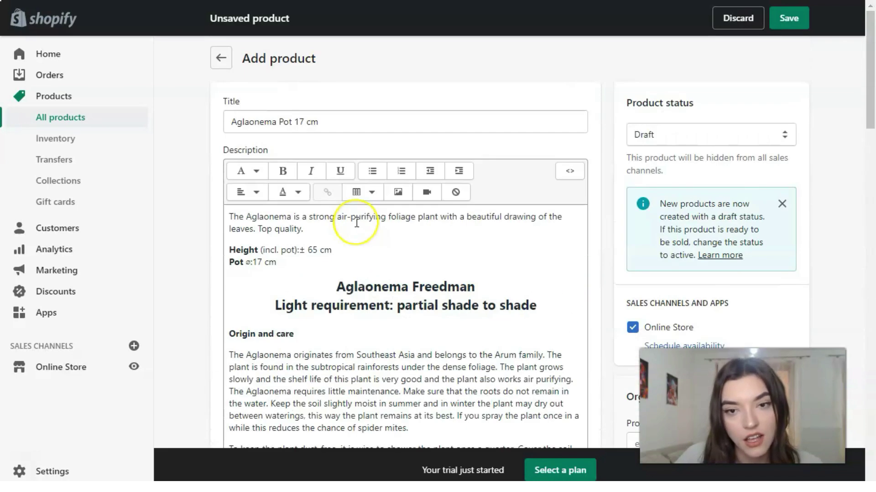
pyautogui.scroll(-4, 356, 223)
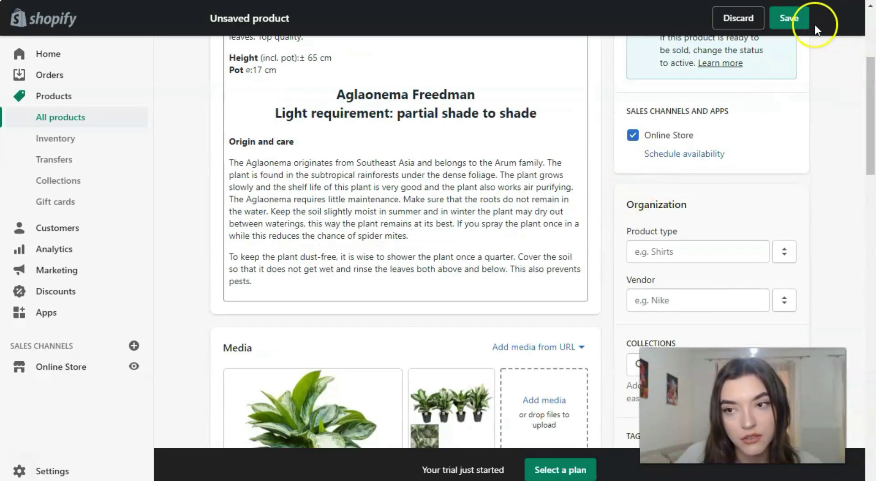
pyautogui.click(796, 23)
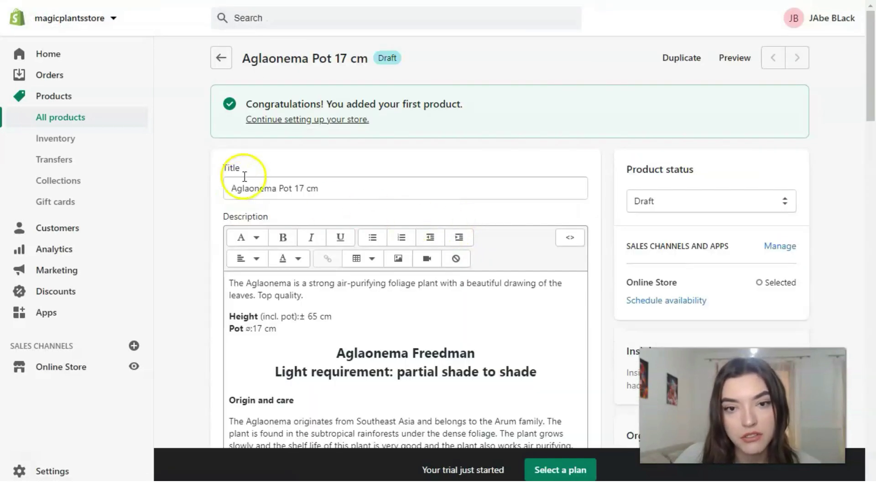
# Step: Review the saved draft's description, two photos, €49.99/€200.00 prices, inventory and shipping sections
pyautogui.scroll(-2, 343, 178)
pyautogui.scroll(-10, 343, 178)
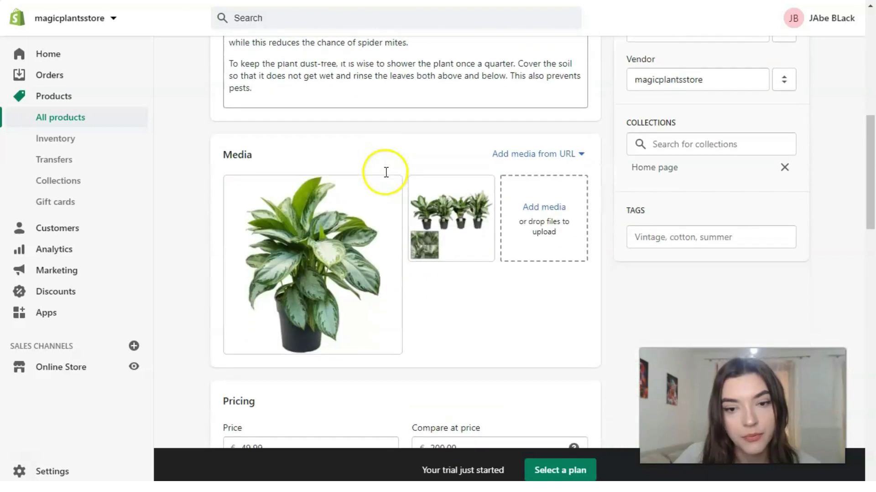
pyautogui.scroll(-10, 381, 181)
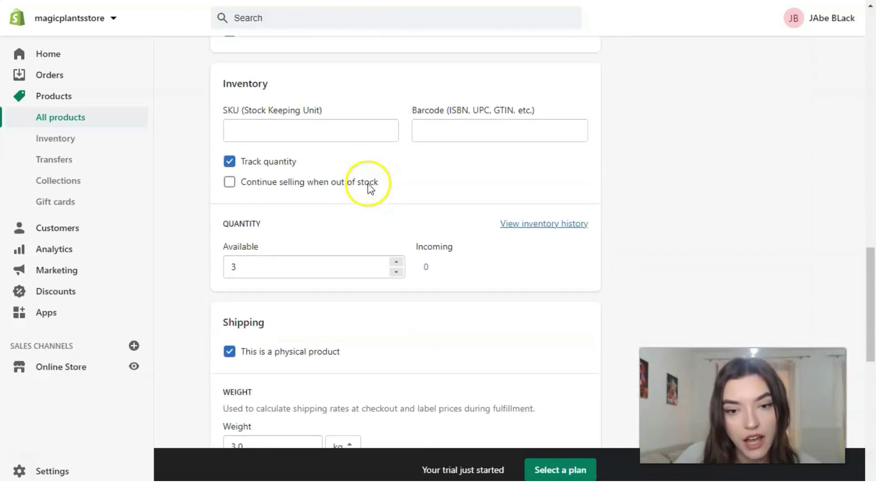
pyautogui.scroll(-9, 368, 186)
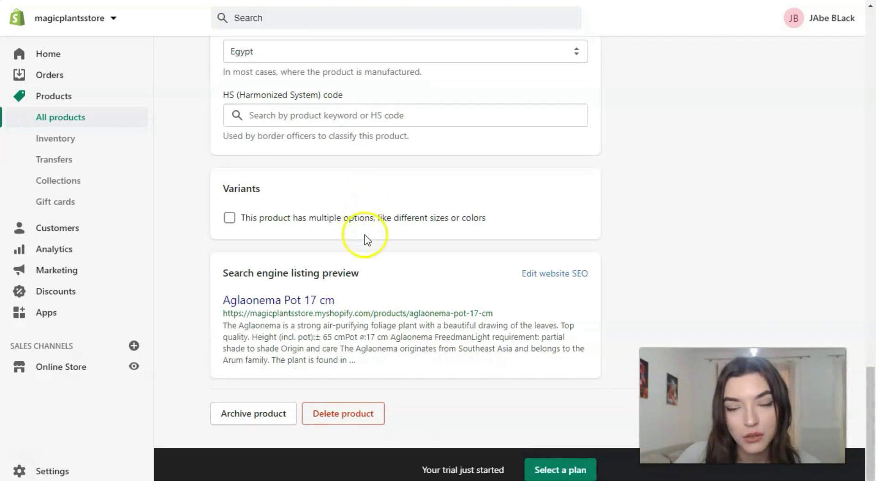
pyautogui.scroll(9, 364, 234)
pyautogui.scroll(20, 367, 236)
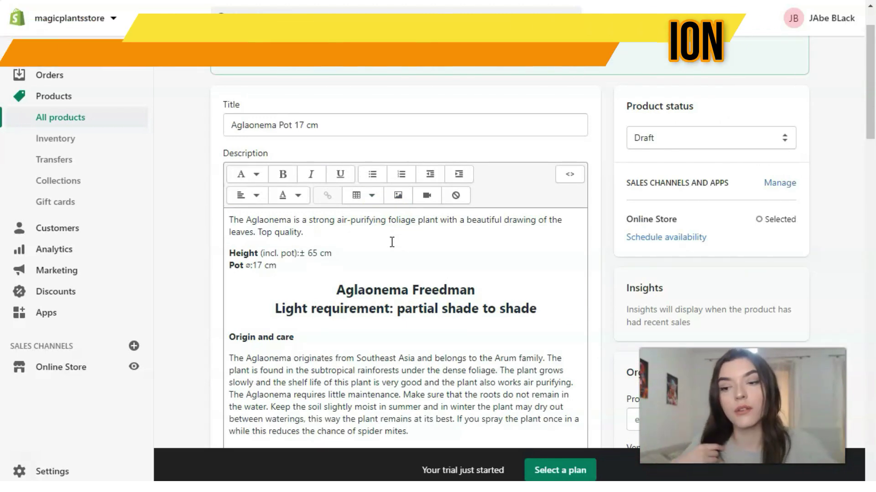
pyautogui.click(344, 246)
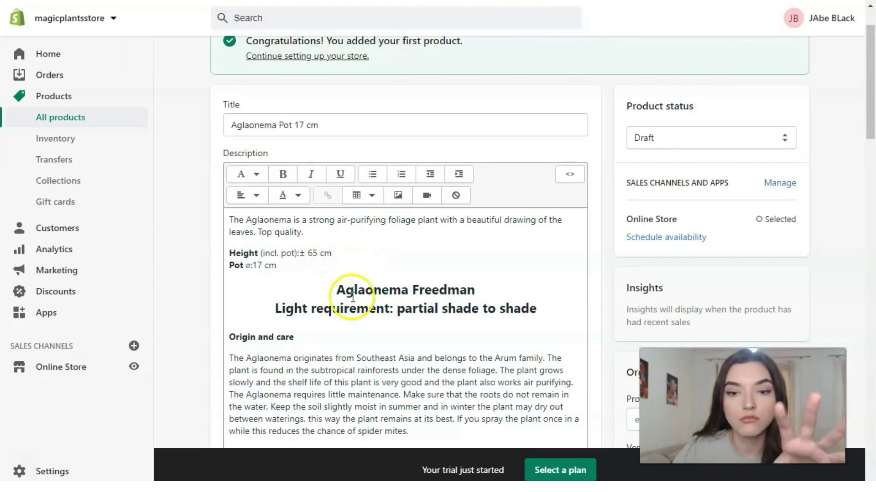
pyautogui.scroll(-4, 348, 274)
pyautogui.scroll(-13, 352, 263)
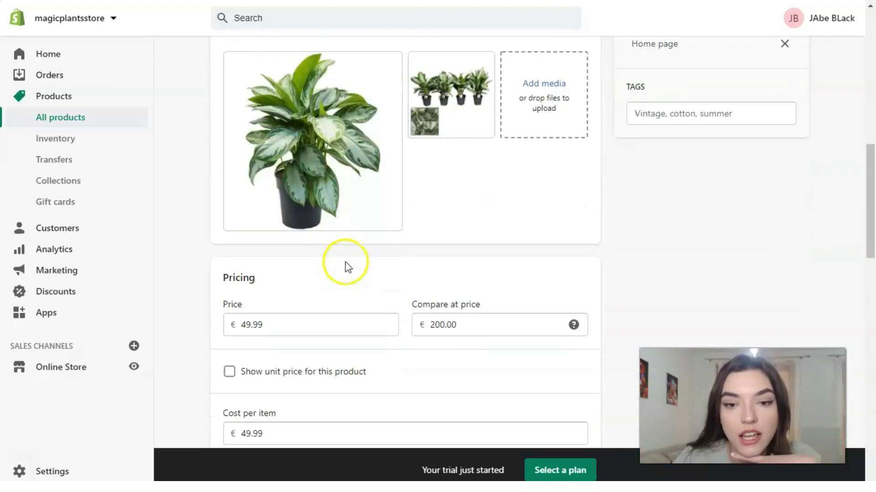
pyautogui.scroll(3, 303, 236)
pyautogui.scroll(-7, 303, 229)
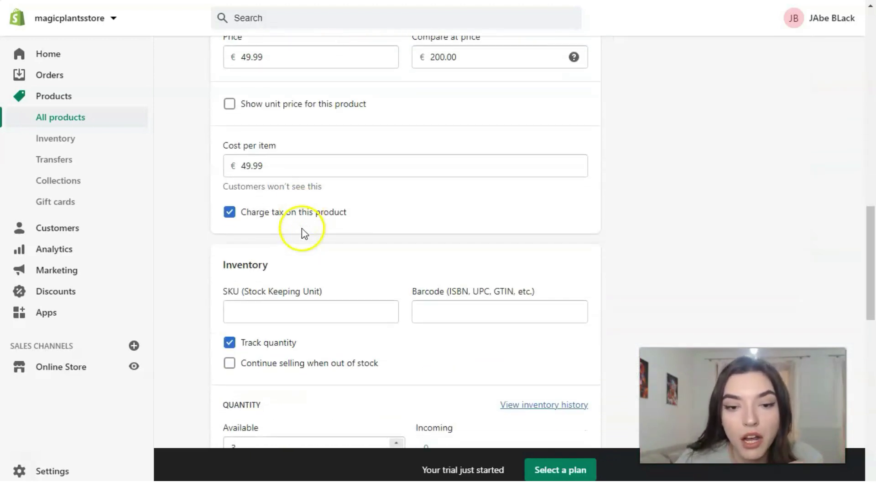
pyautogui.scroll(20, 312, 228)
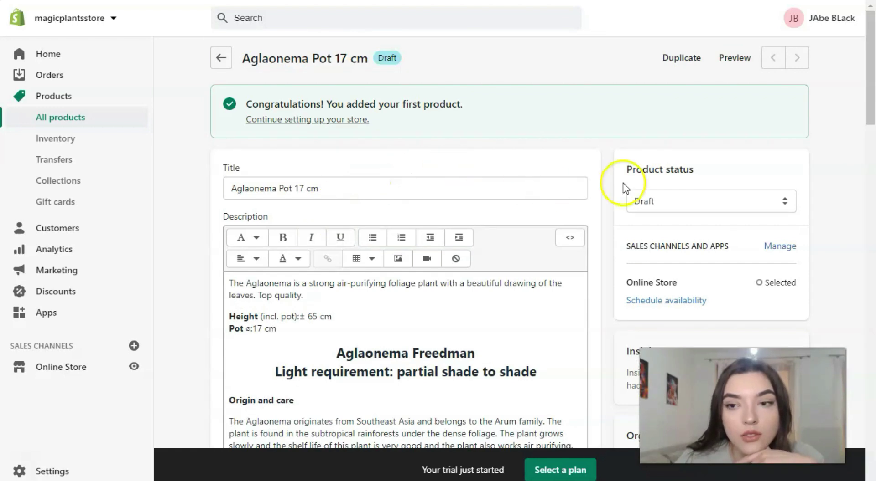
# Step: Preview the product in the online store and browse its €49,99 vs €200,00 page
pyautogui.click(735, 58)
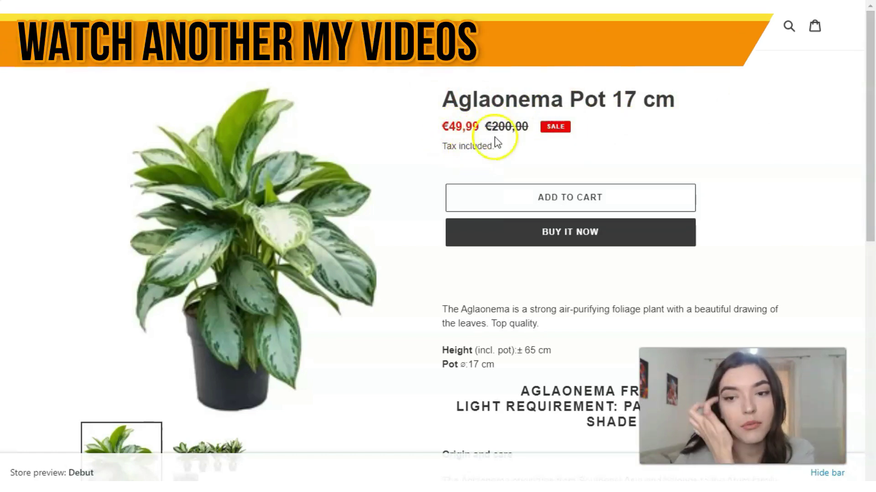
pyautogui.scroll(-4, 505, 172)
pyautogui.scroll(1, 547, 137)
pyautogui.scroll(1, 645, 94)
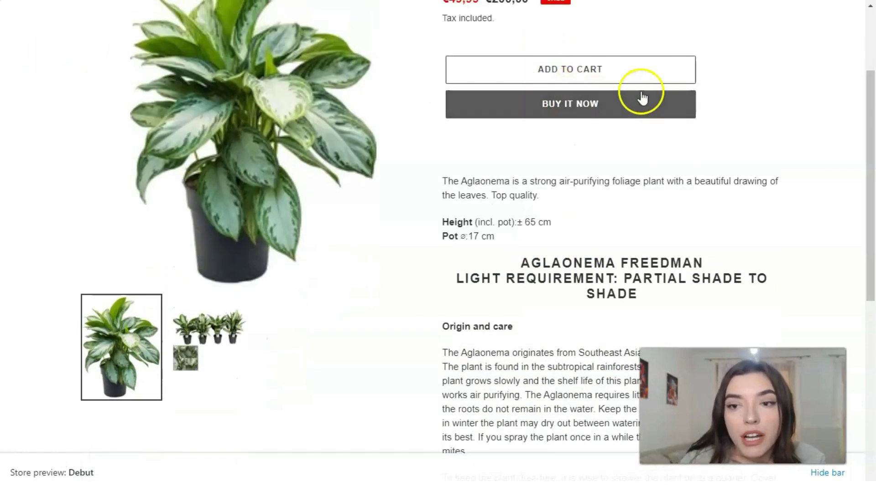
pyautogui.scroll(-1, 549, 104)
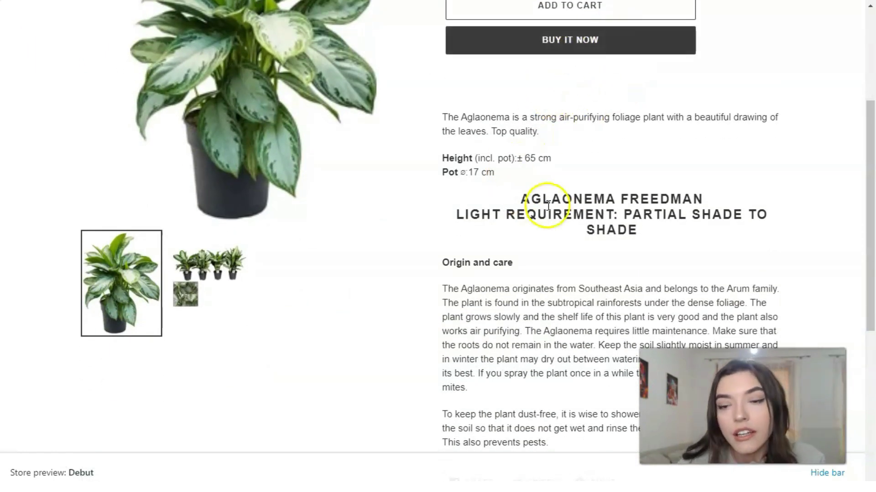
pyautogui.scroll(-3, 547, 191)
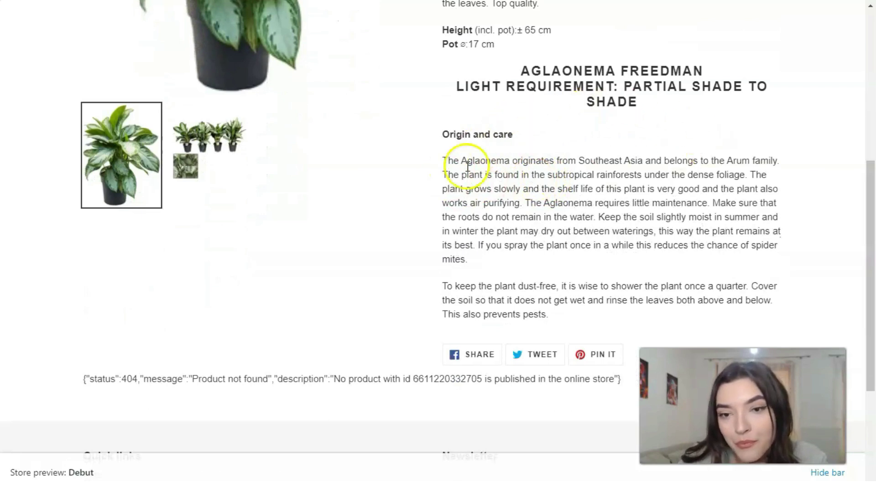
pyautogui.scroll(1, 377, 238)
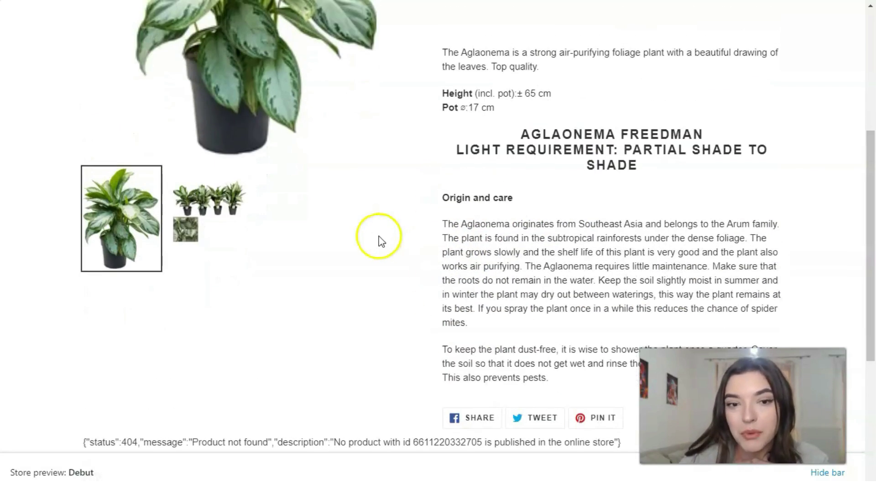
pyautogui.scroll(-1, 370, 246)
pyautogui.scroll(2, 370, 250)
pyautogui.scroll(-2, 369, 250)
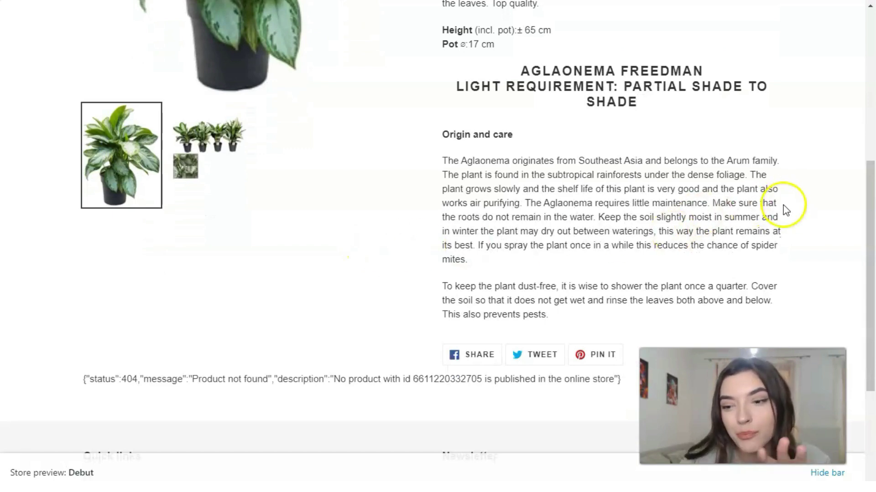
pyautogui.scroll(2, 662, 192)
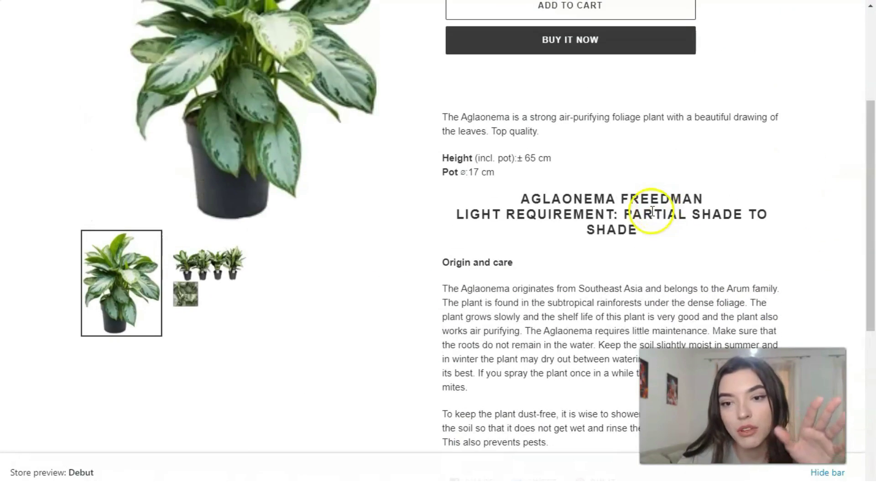
pyautogui.scroll(-2, 502, 319)
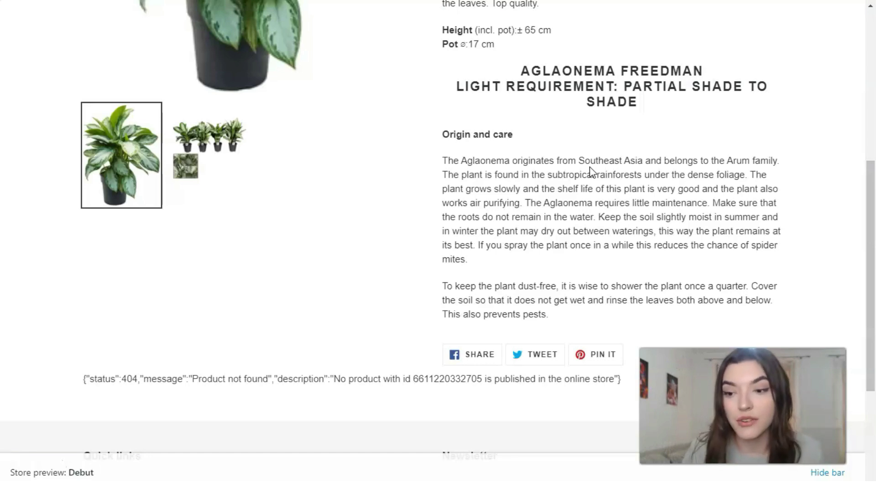
pyautogui.scroll(7, 590, 173)
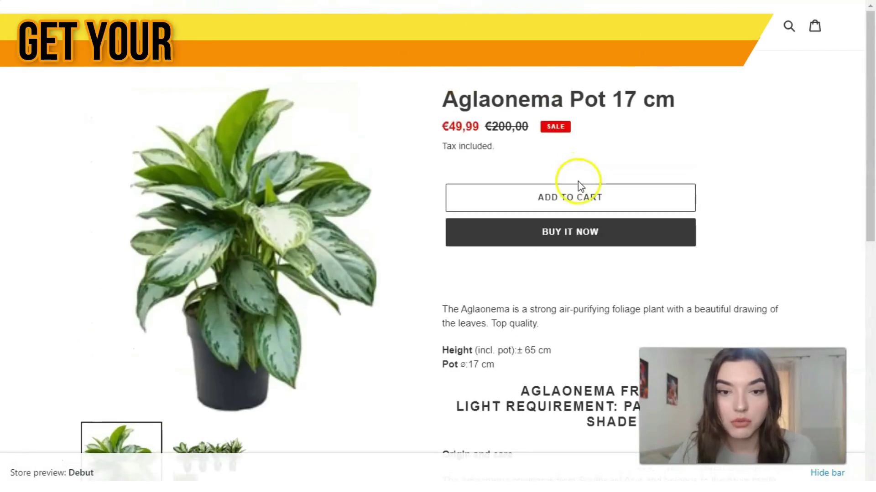
pyautogui.scroll(-4, 251, 195)
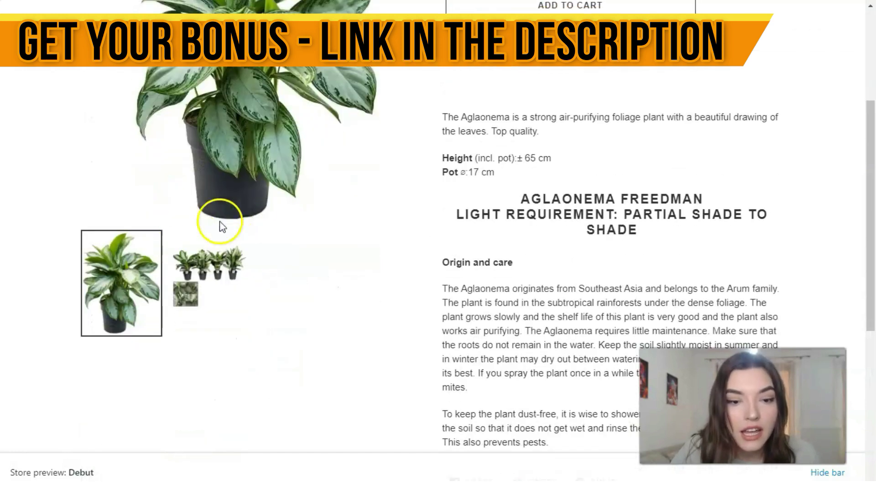
pyautogui.click(209, 274)
pyautogui.scroll(4, 255, 91)
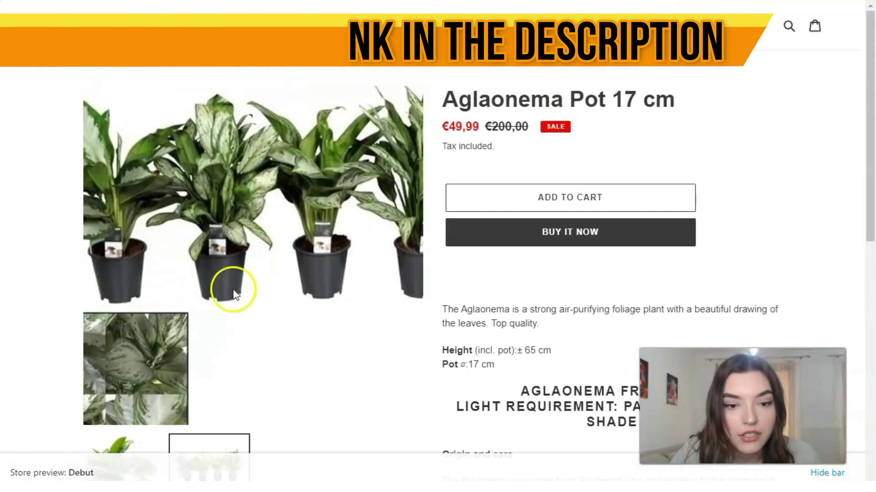
pyautogui.scroll(-3, 230, 296)
pyautogui.click(128, 346)
pyautogui.scroll(2, 244, 225)
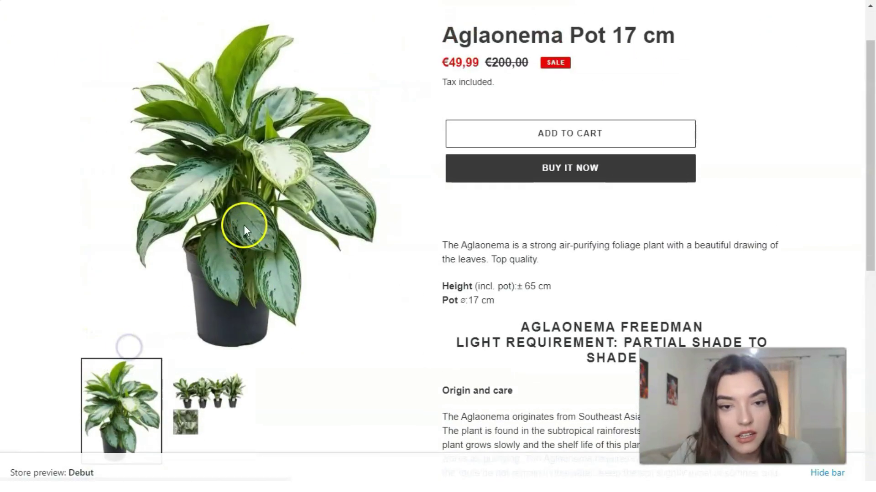